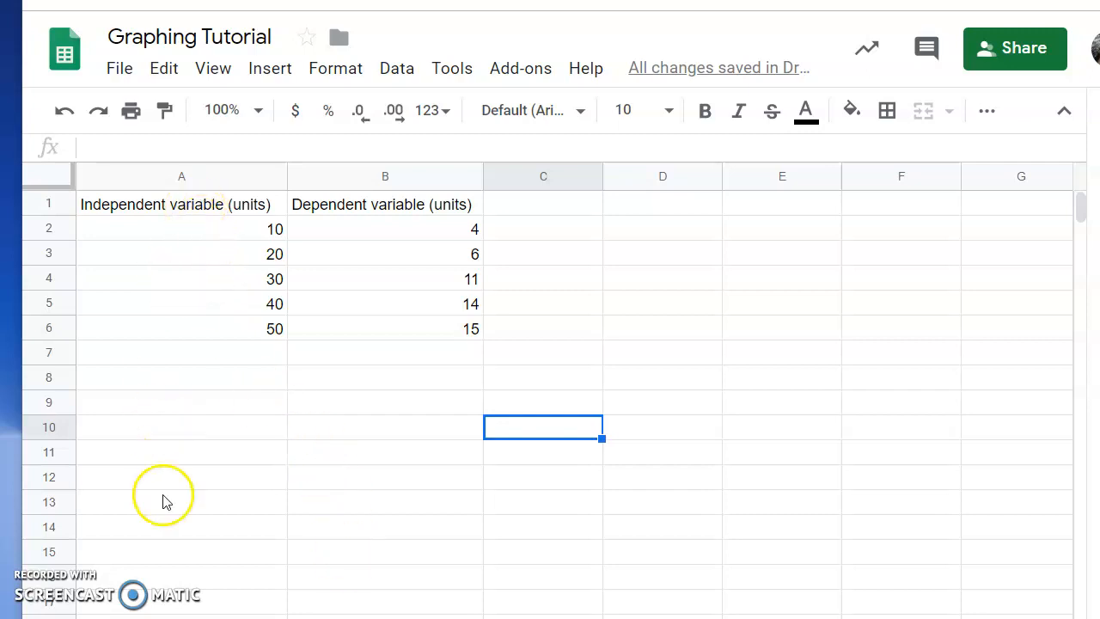
# - Review the independent and dependent variable headers and the first pair of data values in the table
pyautogui.click(196, 212)
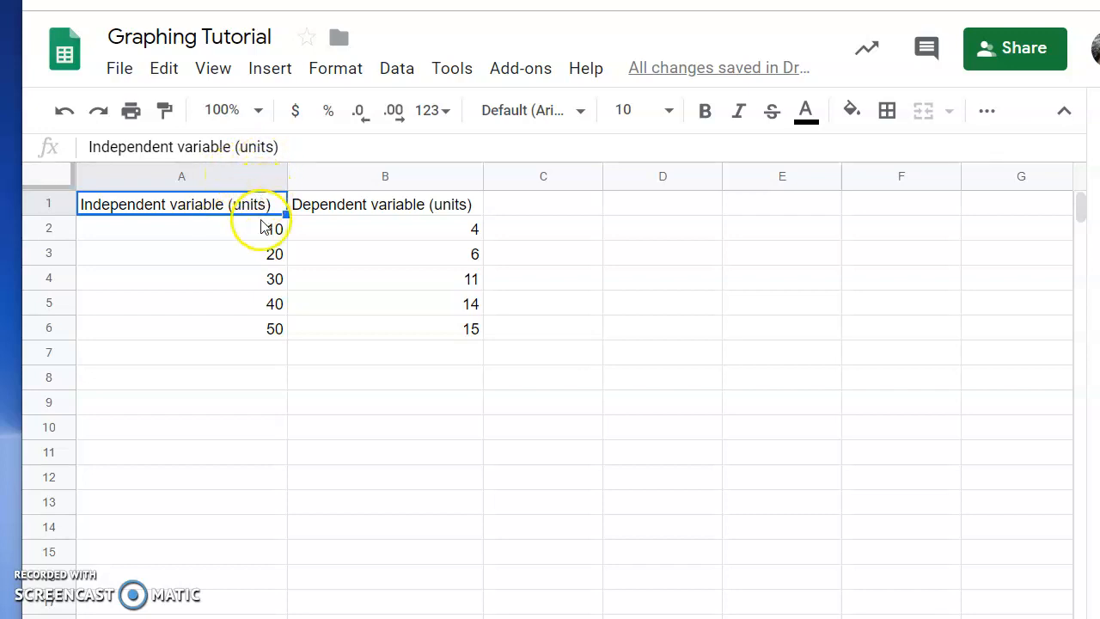
pyautogui.click(312, 206)
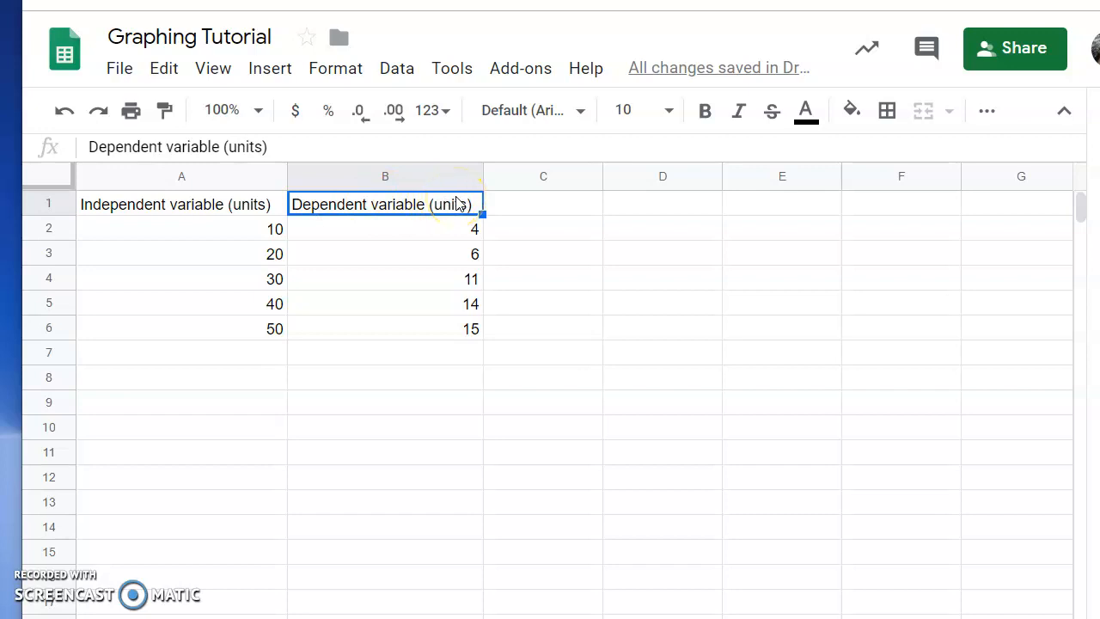
pyautogui.click(248, 237)
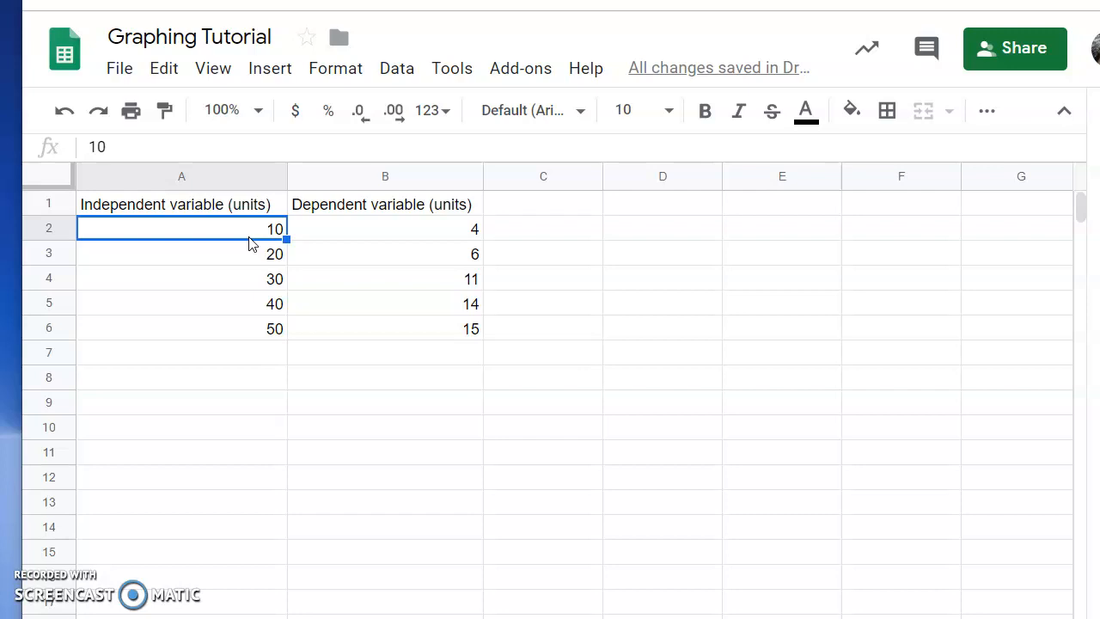
pyautogui.press('Right')
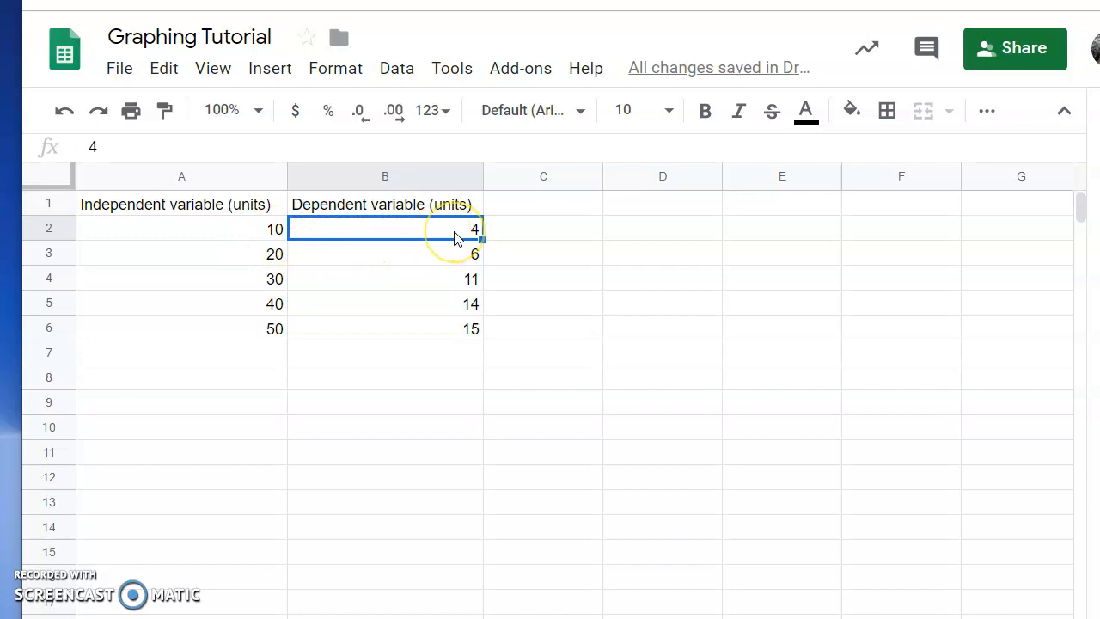
pyautogui.click(272, 208)
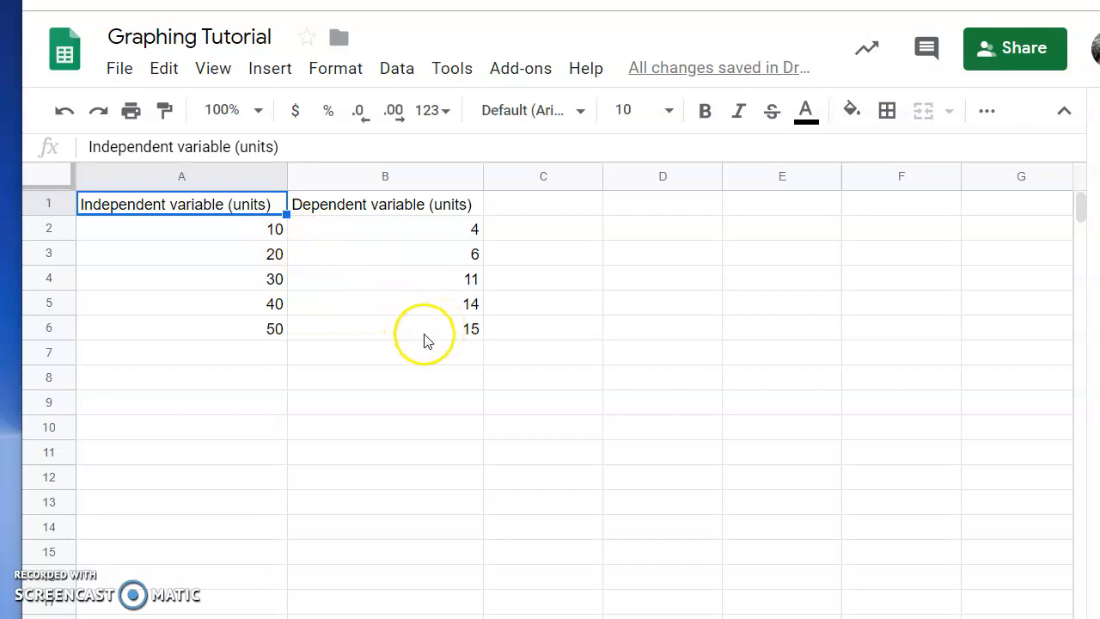
# - Insert a chart from the data in A1:B6, including both column headers
pyautogui.moveTo(381, 324); pyautogui.dragTo(222, 208)
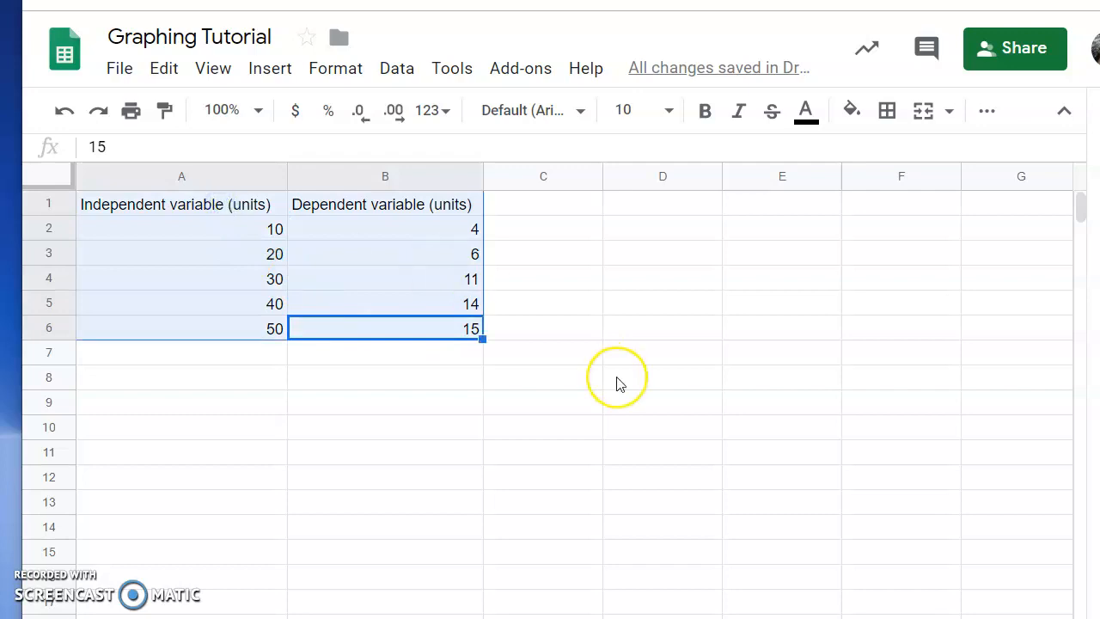
pyautogui.click(271, 68)
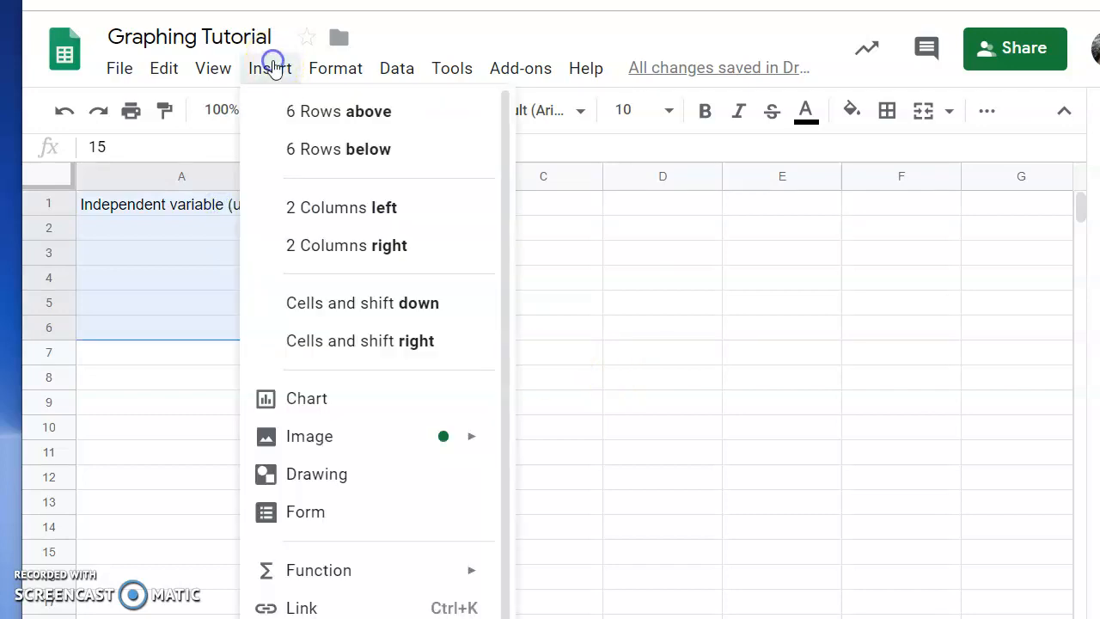
pyautogui.click(323, 400)
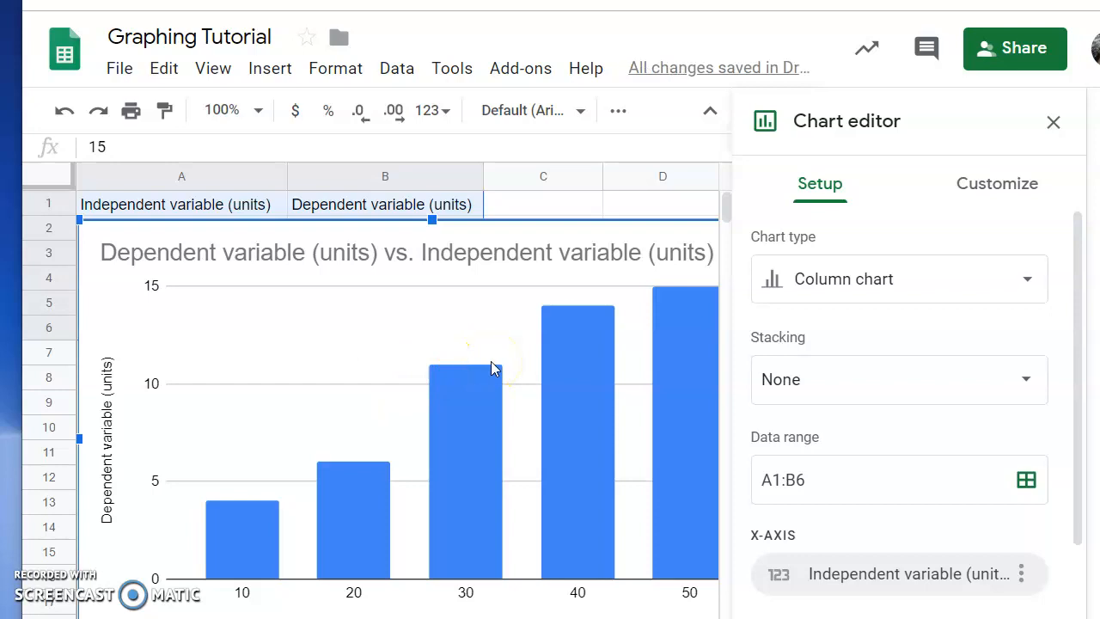
# - Change the chart type to Scatter chart
pyautogui.moveTo(564, 506)
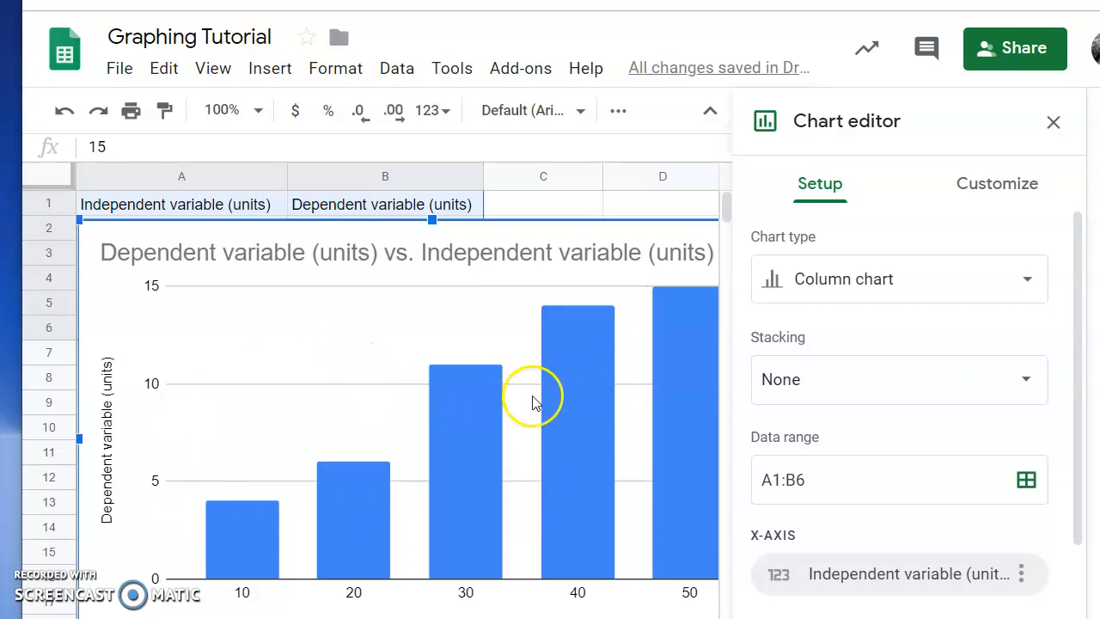
pyautogui.click(1040, 288)
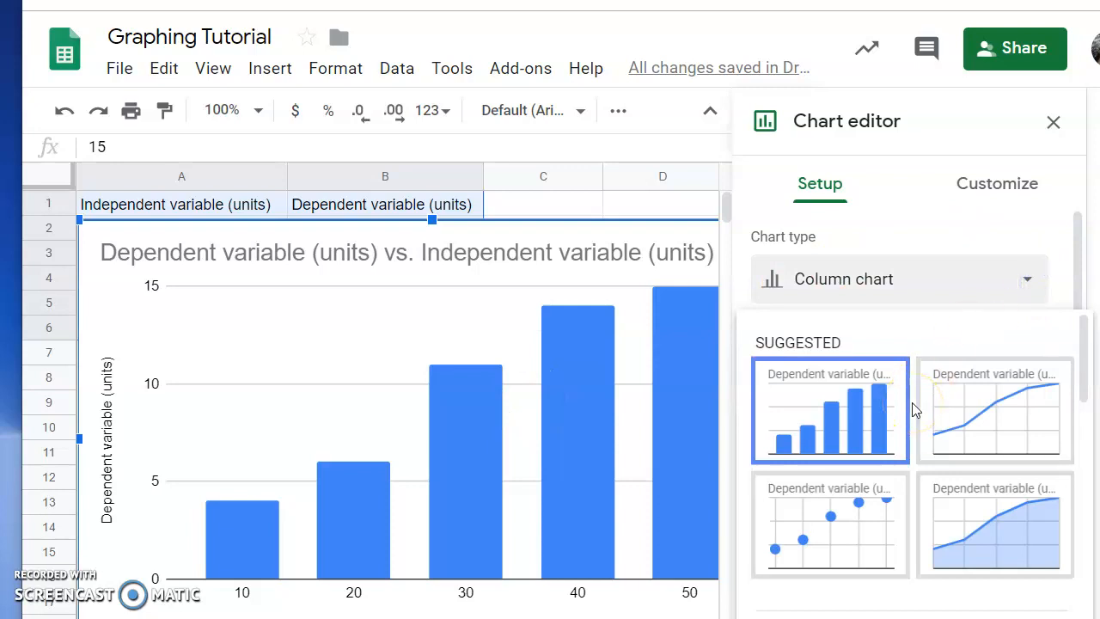
pyautogui.scroll(-1, 913, 421)
pyautogui.scroll(-10, 912, 421)
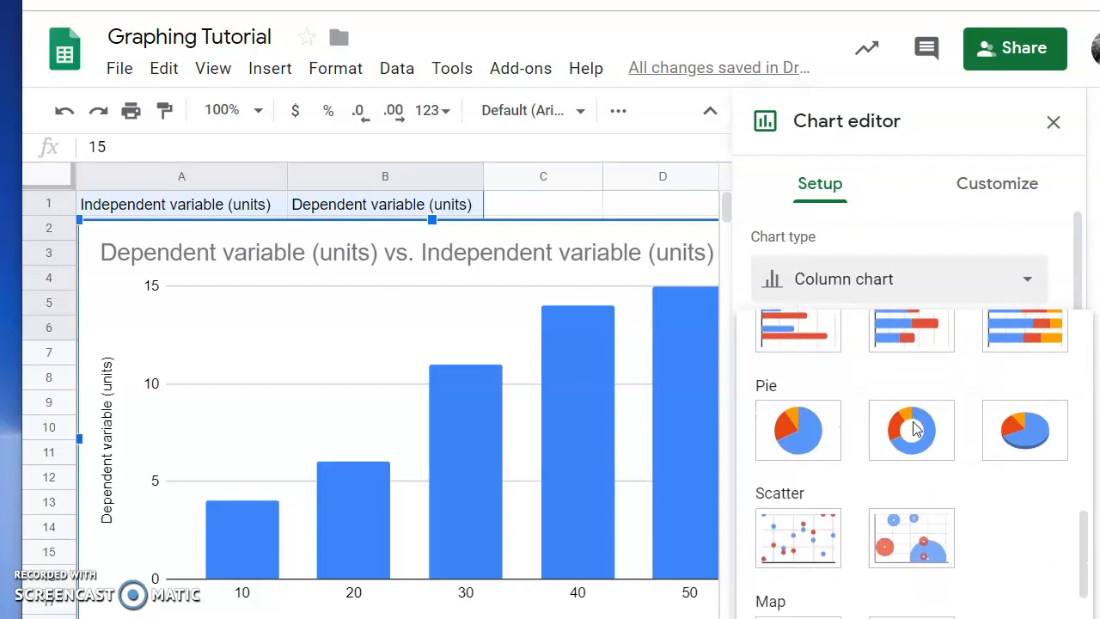
pyautogui.scroll(-1, 912, 421)
pyautogui.click(807, 497)
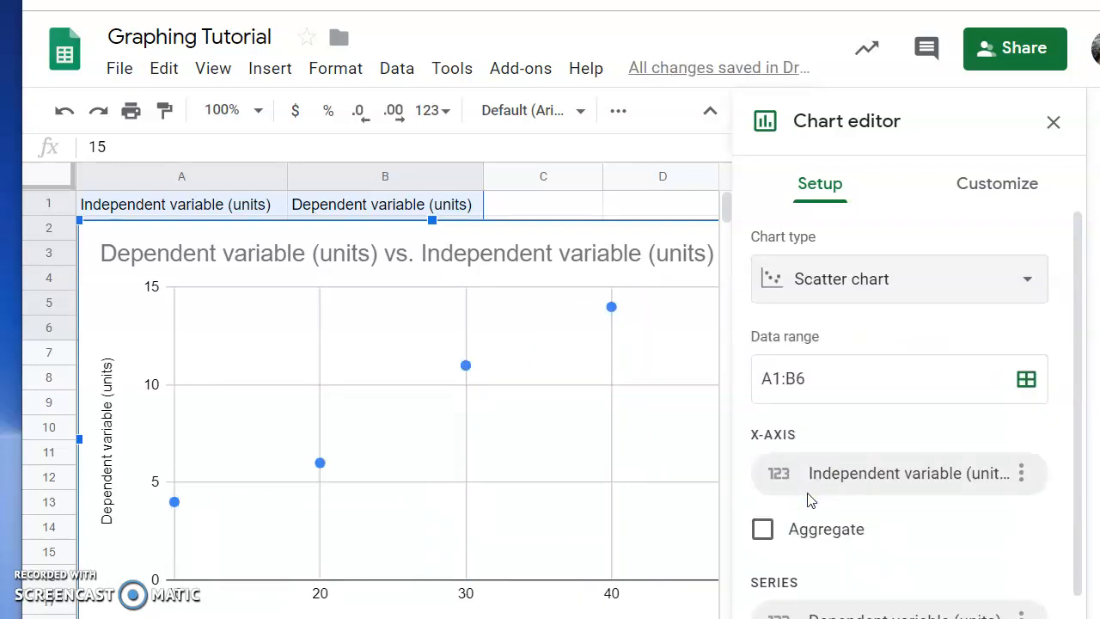
# - Close the chart editor and reopen it for the scatter chart
pyautogui.click(1049, 131)
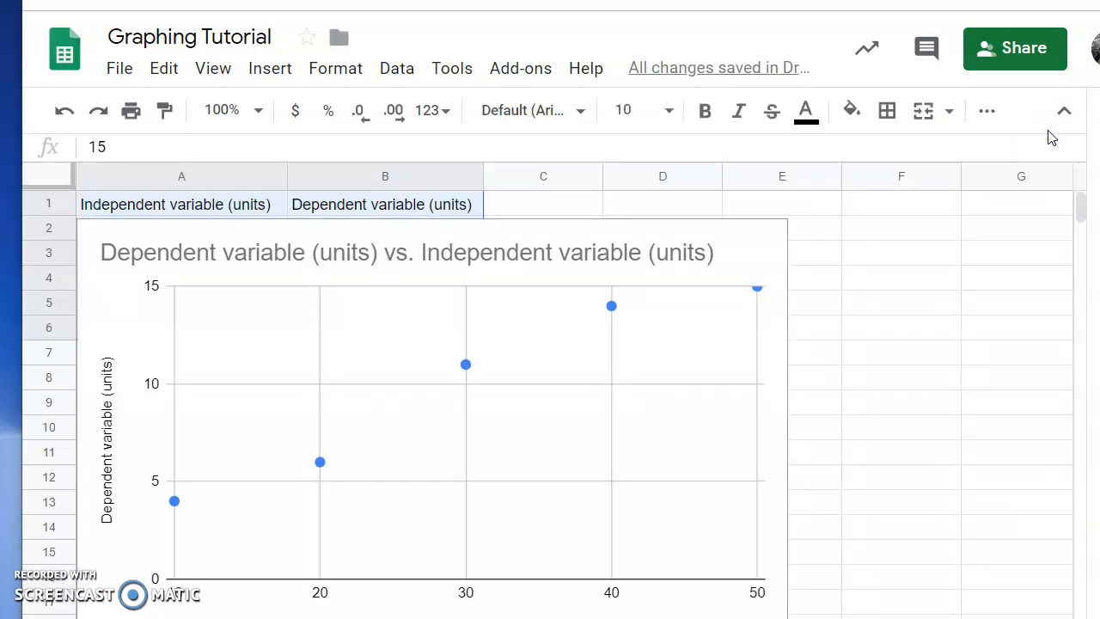
pyautogui.click(672, 237)
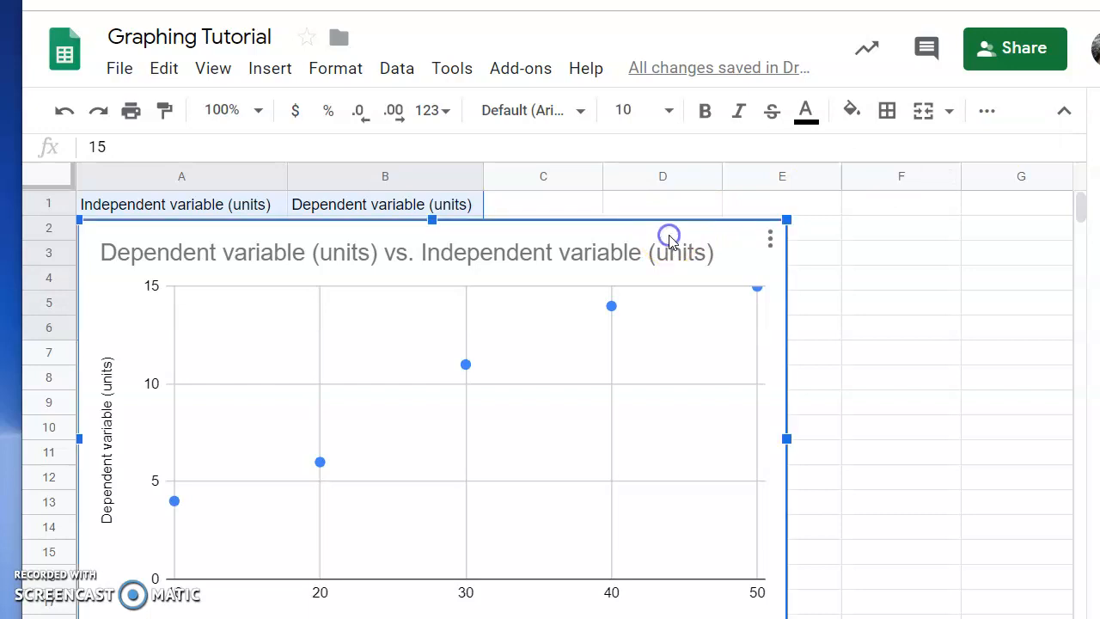
pyautogui.click(772, 244)
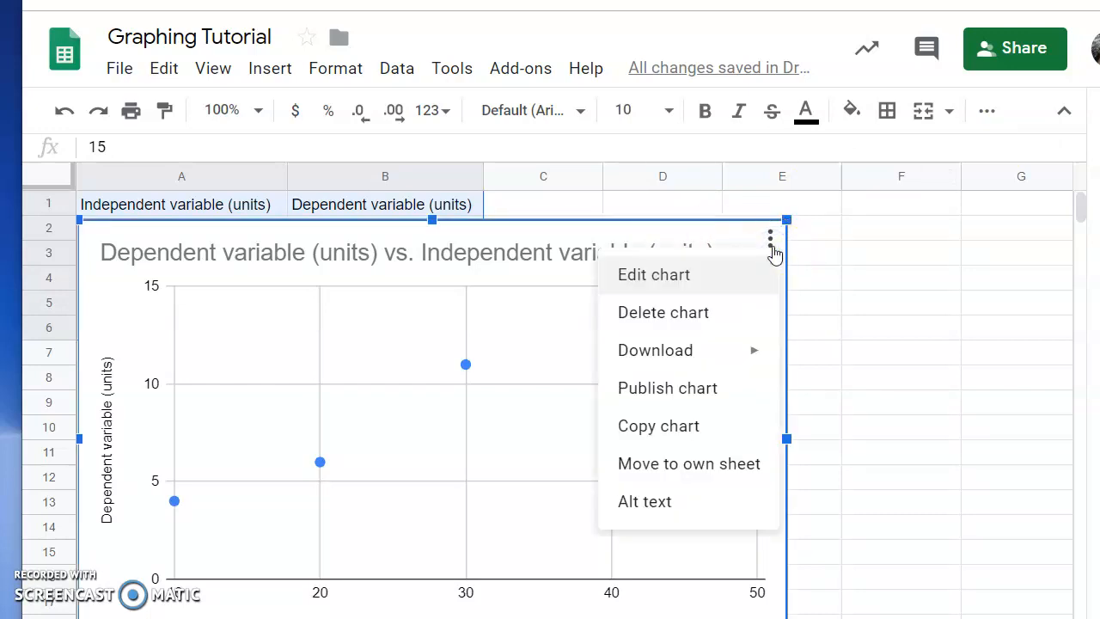
pyautogui.click(711, 277)
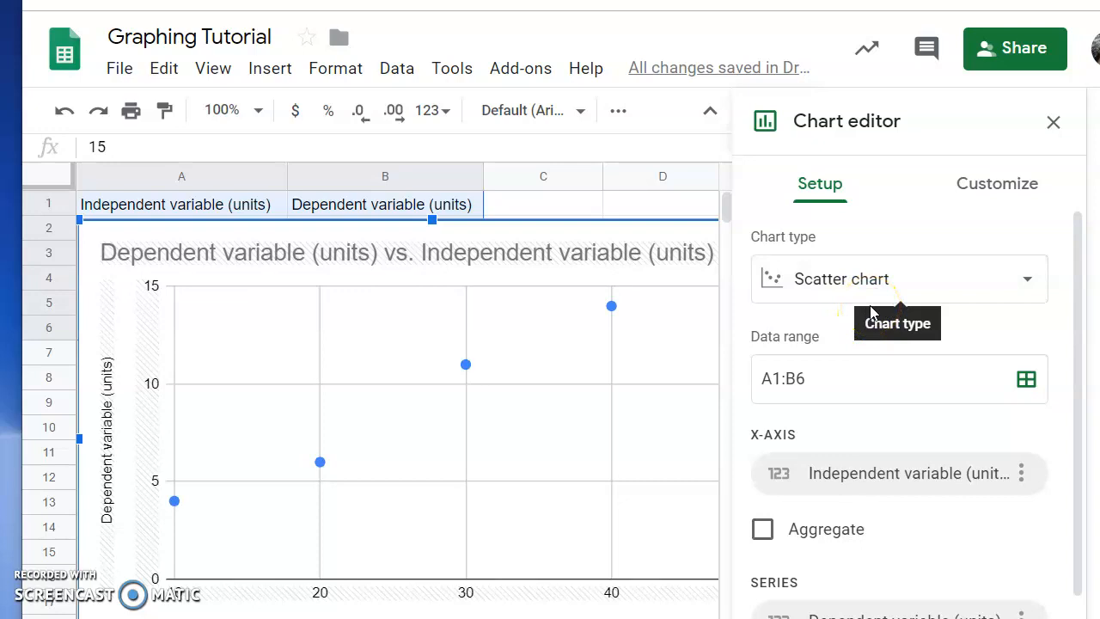
# - Examine the chart's X-axis and series assignments, and check the data range of the dependent variable series
pyautogui.click(757, 440)
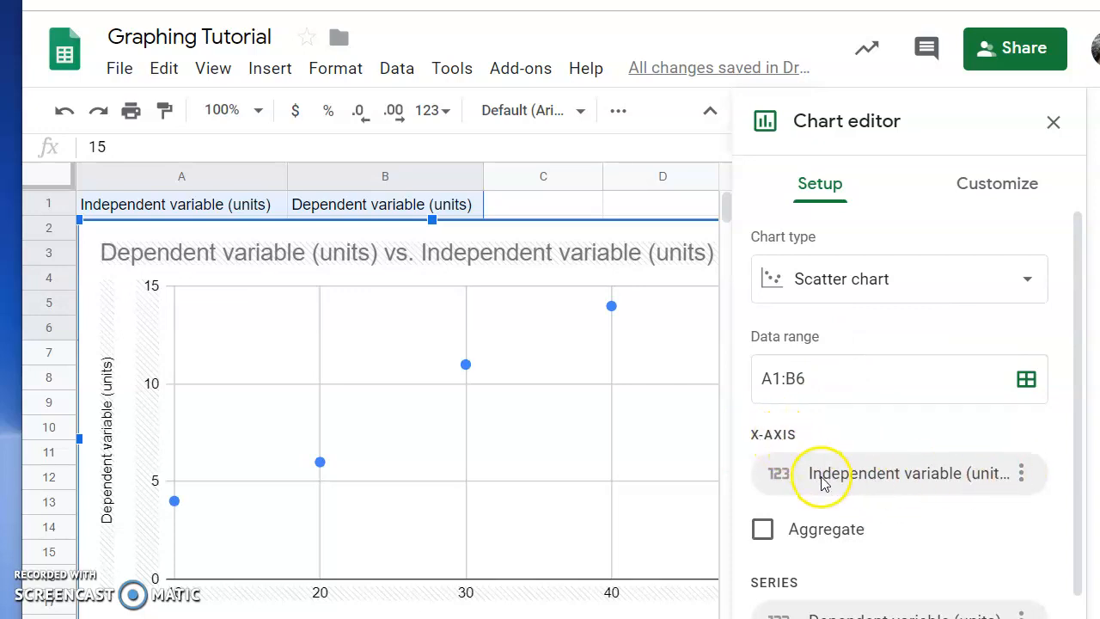
pyautogui.scroll(-2, 961, 495)
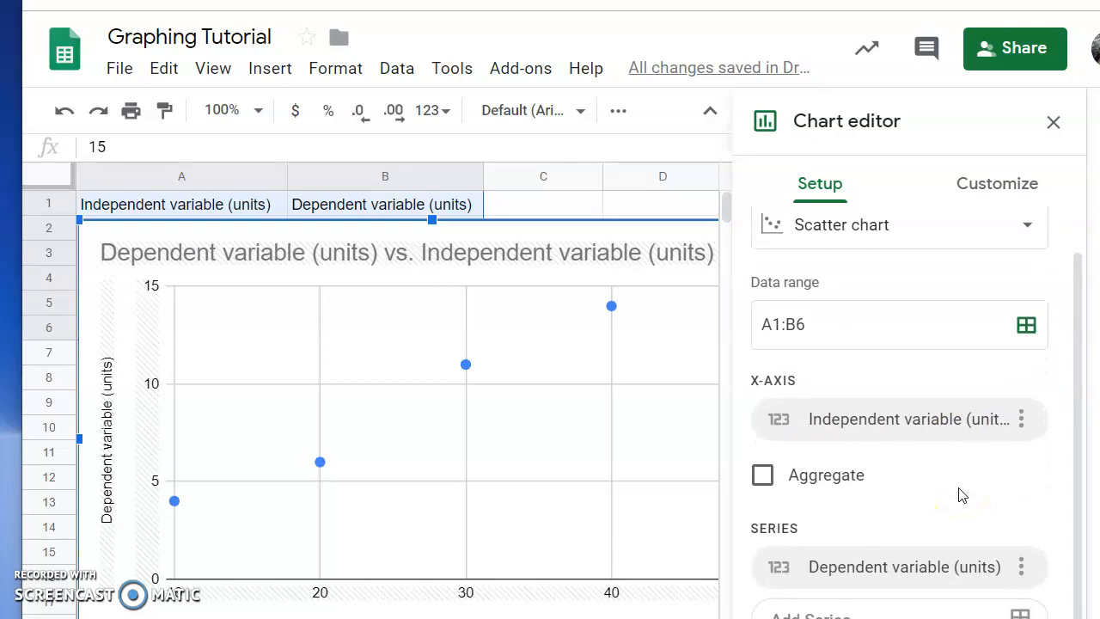
pyautogui.scroll(-3, 959, 494)
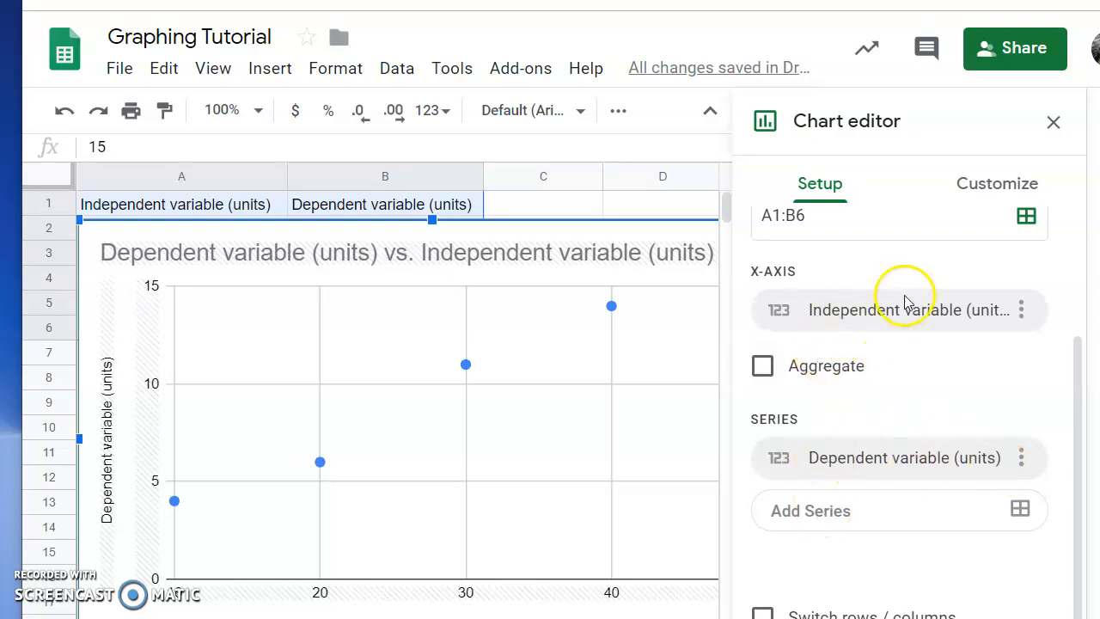
pyautogui.click(1020, 460)
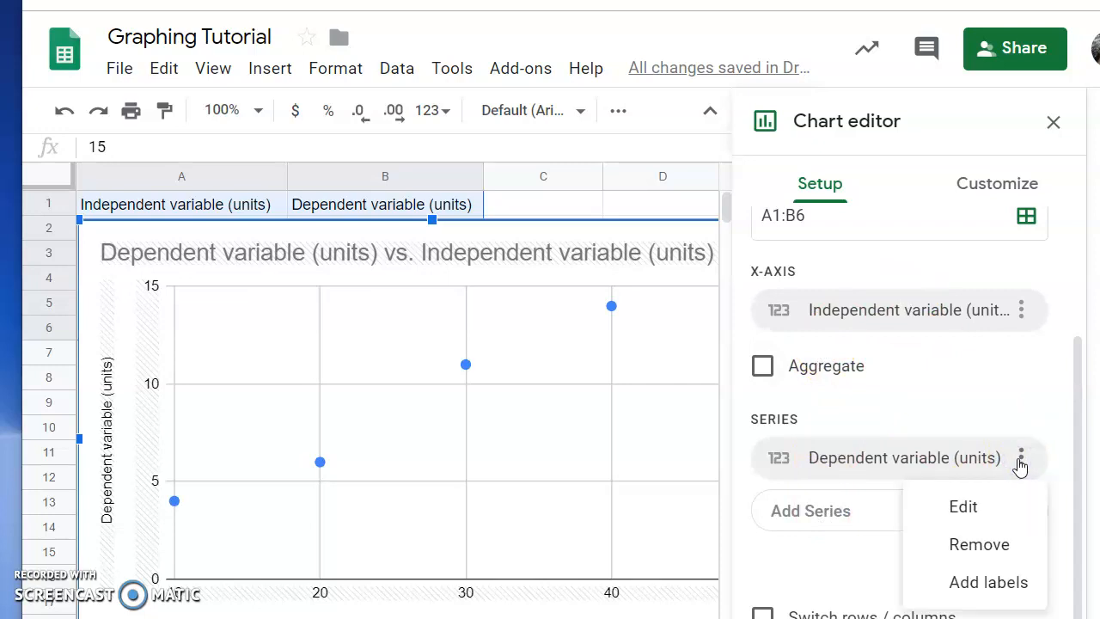
pyautogui.click(976, 509)
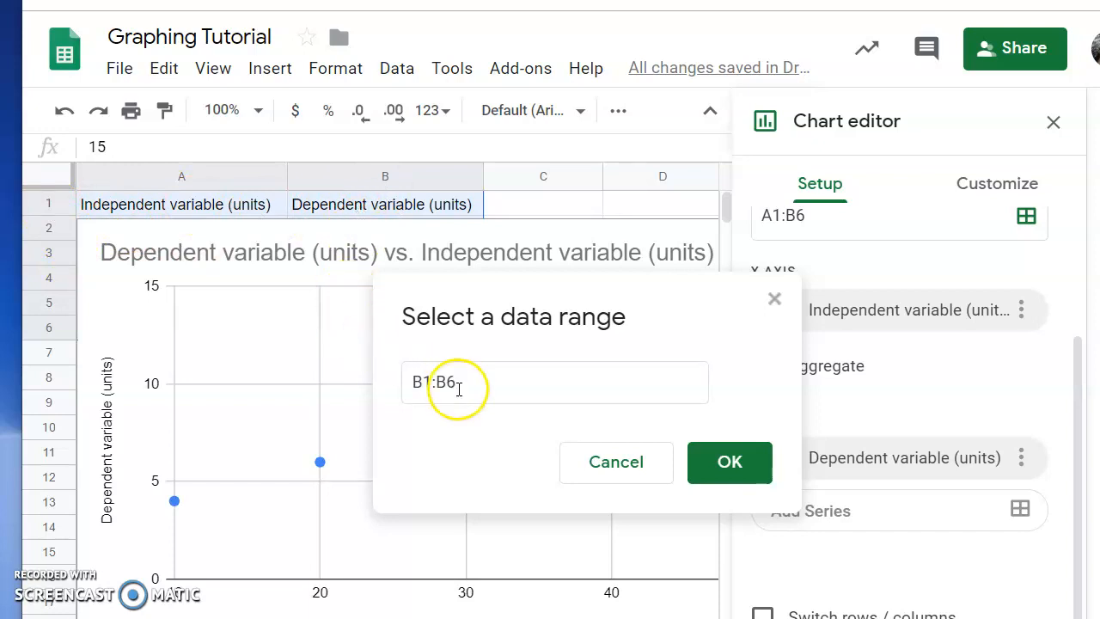
pyautogui.click(726, 461)
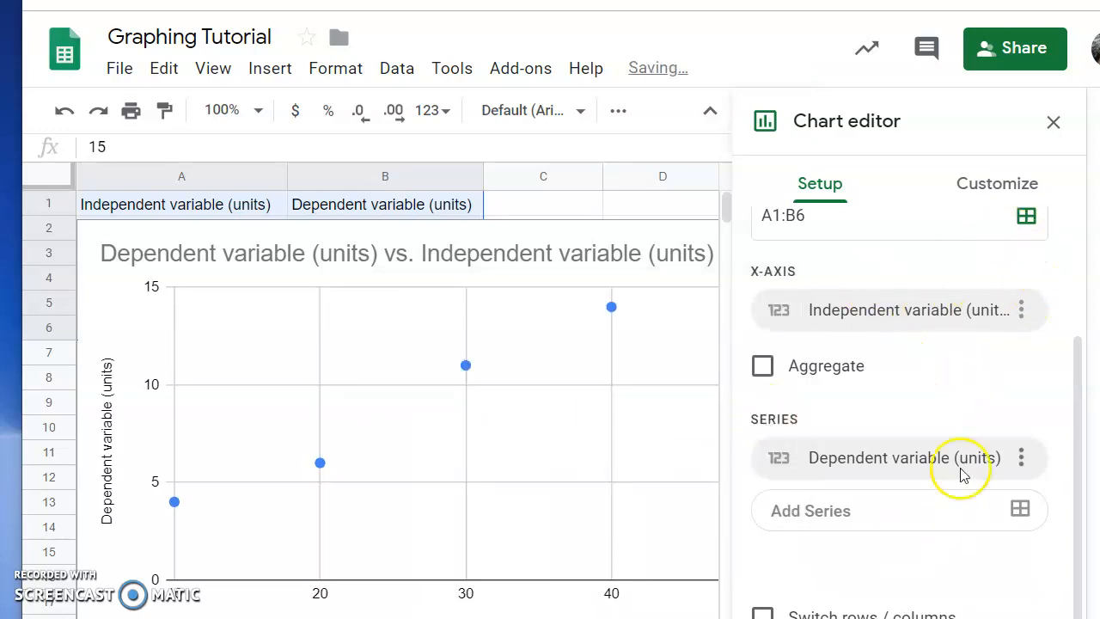
# - Review the text settings of the chart title, horizontal axis title and vertical axis title in the chart customization options
pyautogui.click(984, 185)
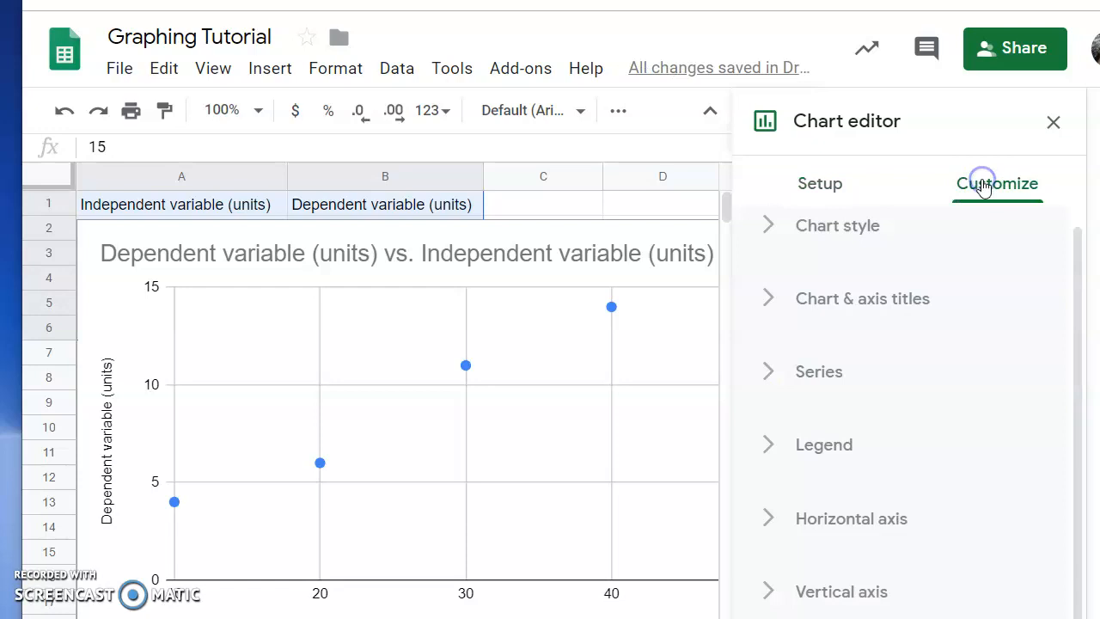
pyautogui.scroll(1, 877, 341)
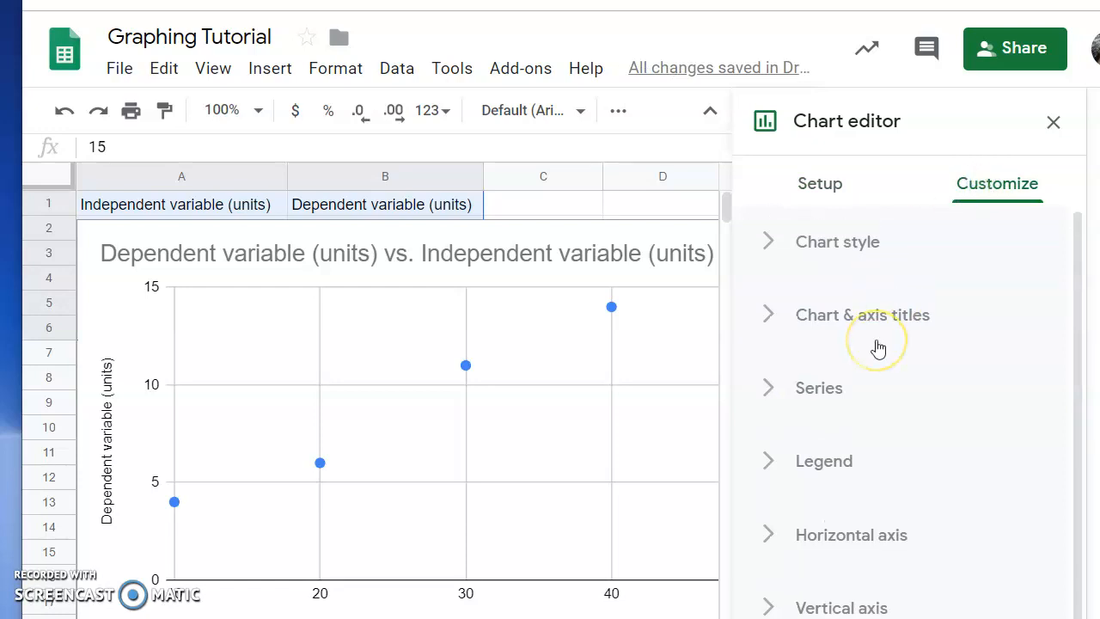
pyautogui.click(774, 317)
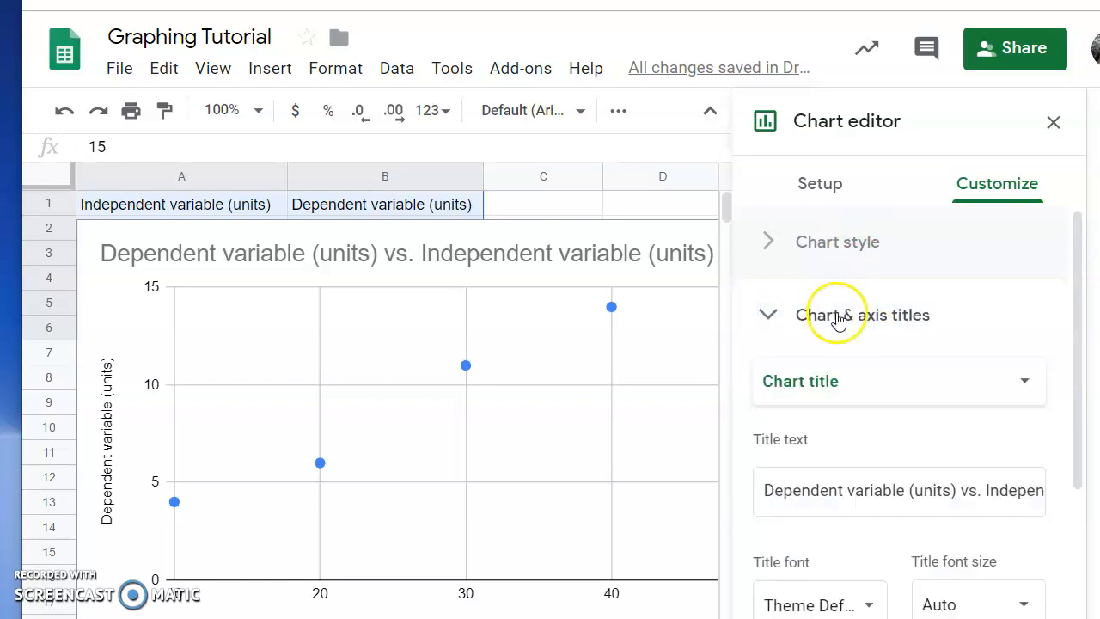
pyautogui.click(909, 284)
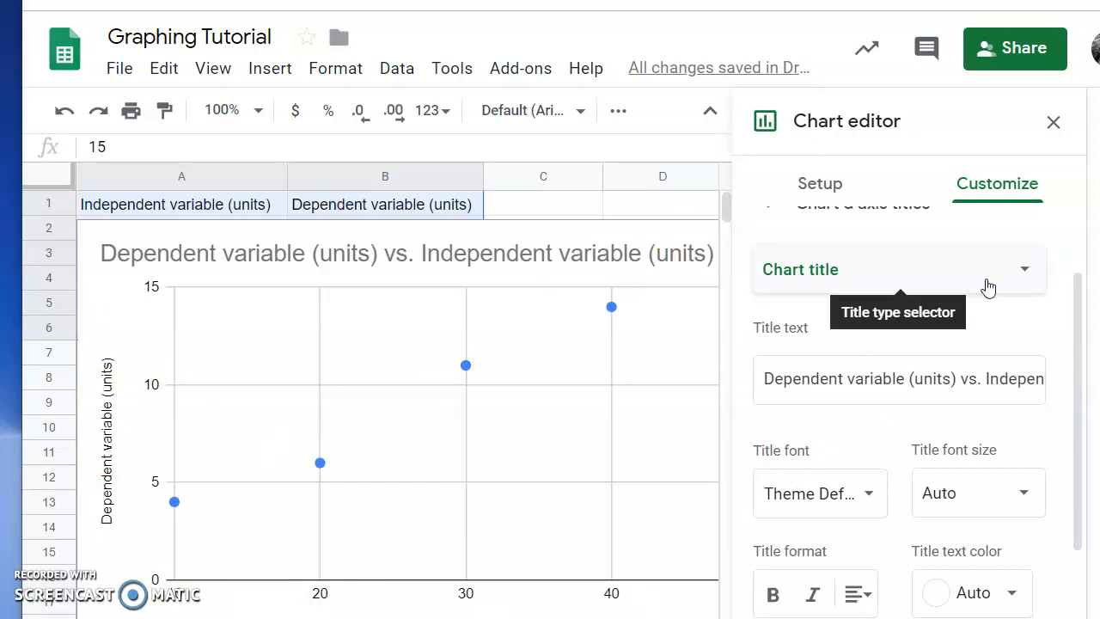
pyautogui.click(1030, 275)
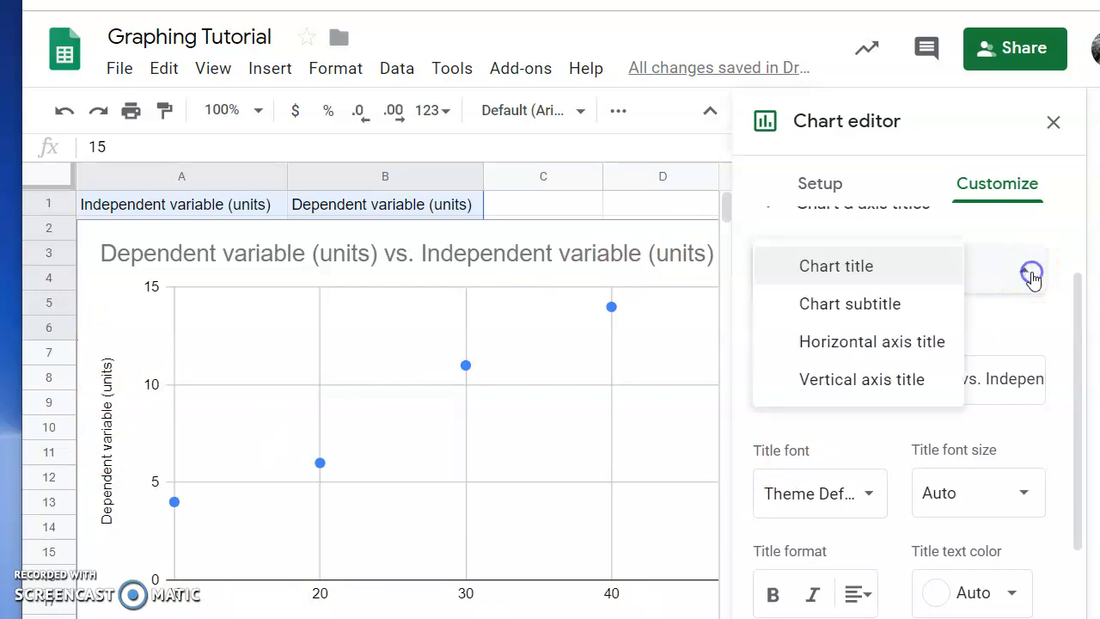
pyautogui.click(893, 340)
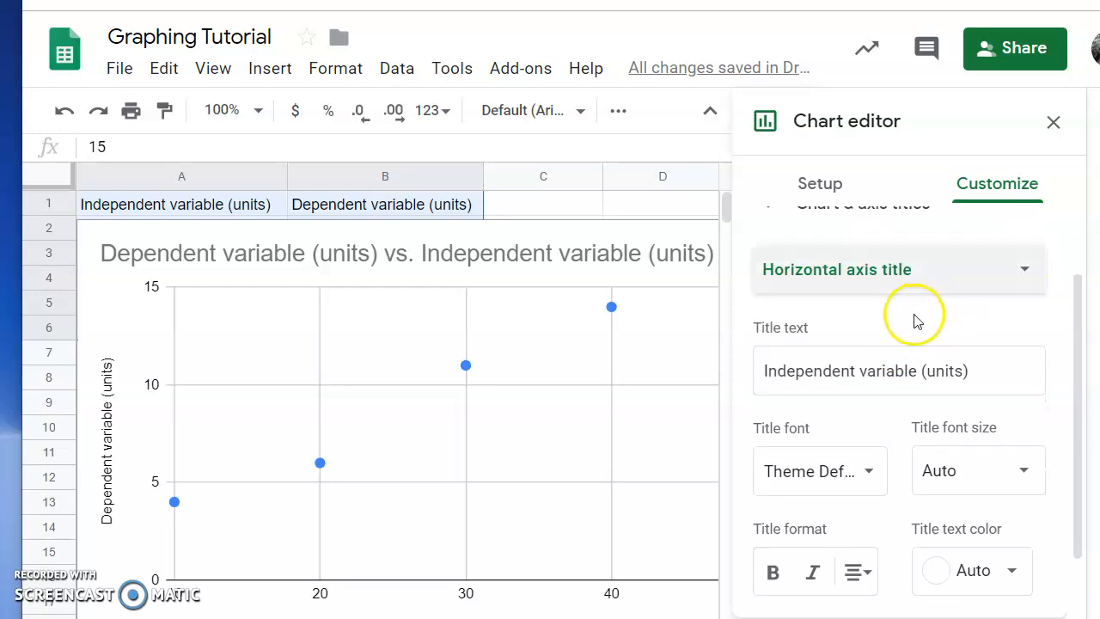
pyautogui.click(1020, 270)
pyautogui.click(872, 314)
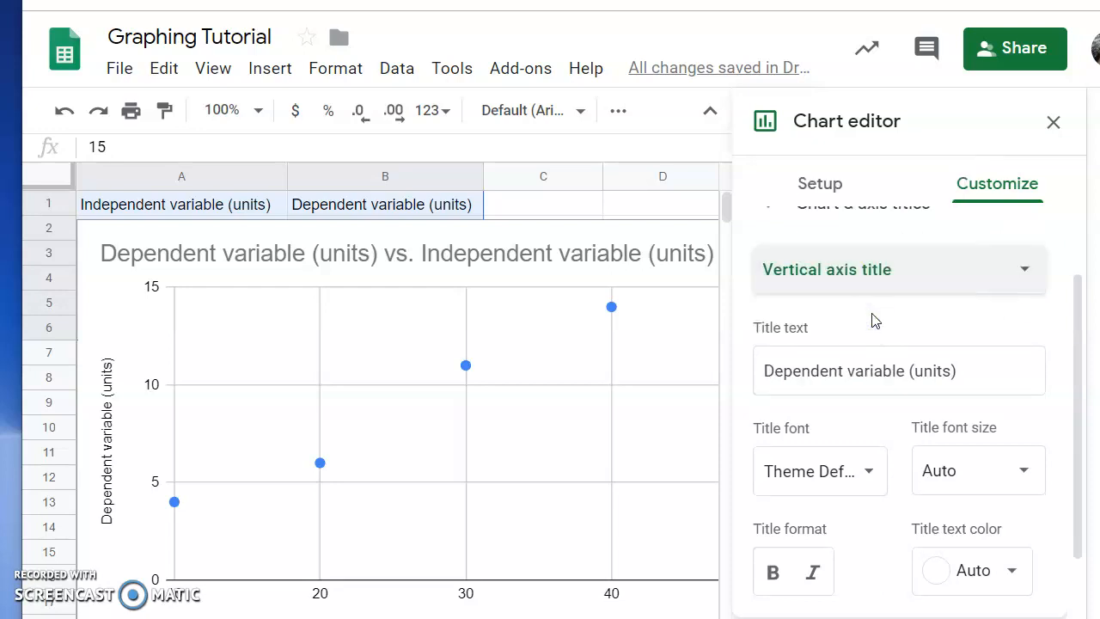
pyautogui.scroll(3, 874, 319)
pyautogui.click(776, 315)
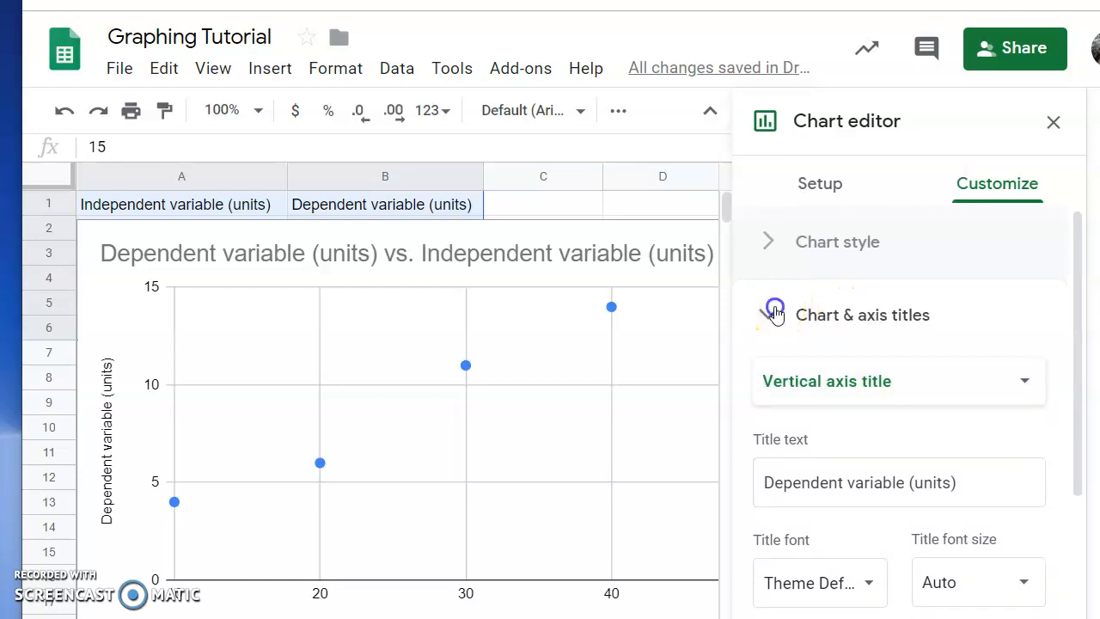
# - Turn on error bars for the dependent variable series in the chart's series customization options
pyautogui.scroll(-1, 776, 315)
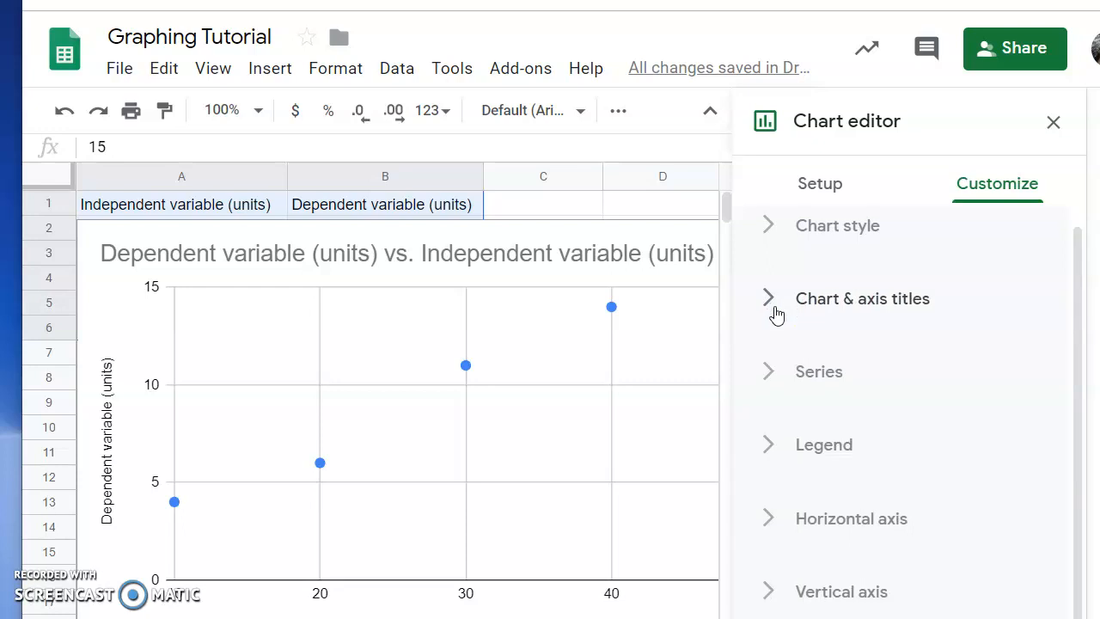
pyautogui.click(769, 378)
pyautogui.scroll(-1, 951, 397)
pyautogui.scroll(-3, 951, 397)
pyautogui.scroll(-1, 951, 398)
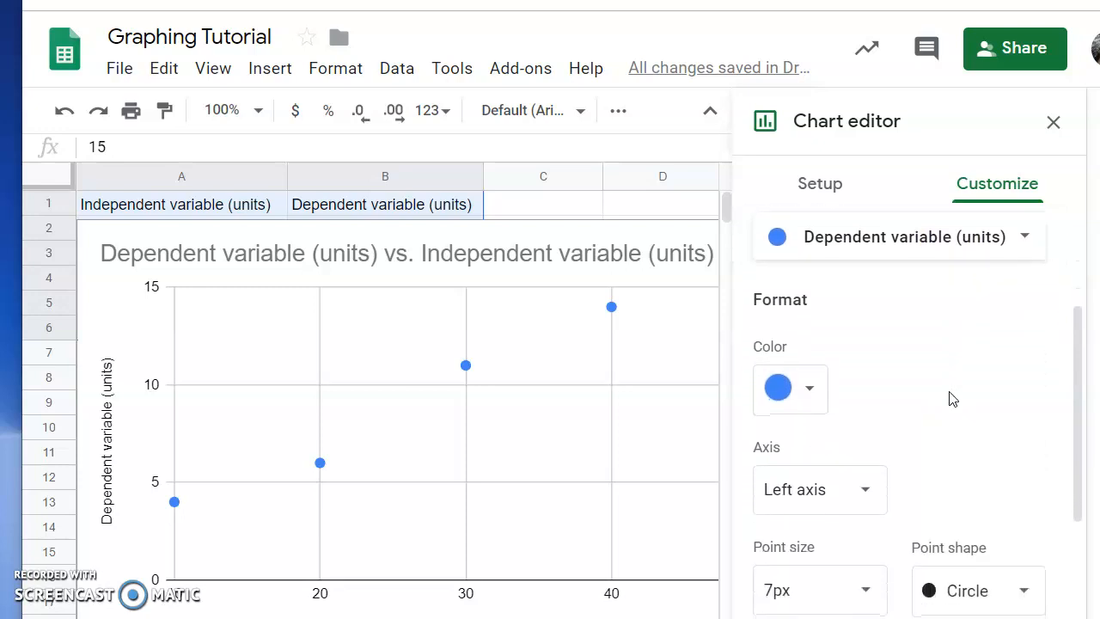
pyautogui.scroll(-2, 952, 398)
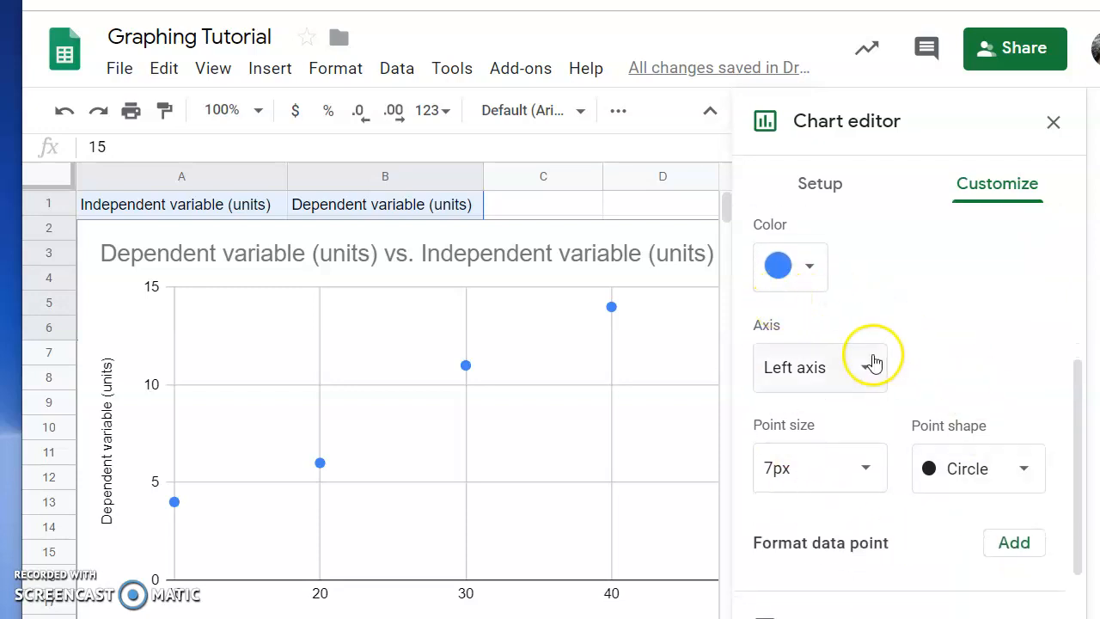
pyautogui.scroll(-3, 878, 494)
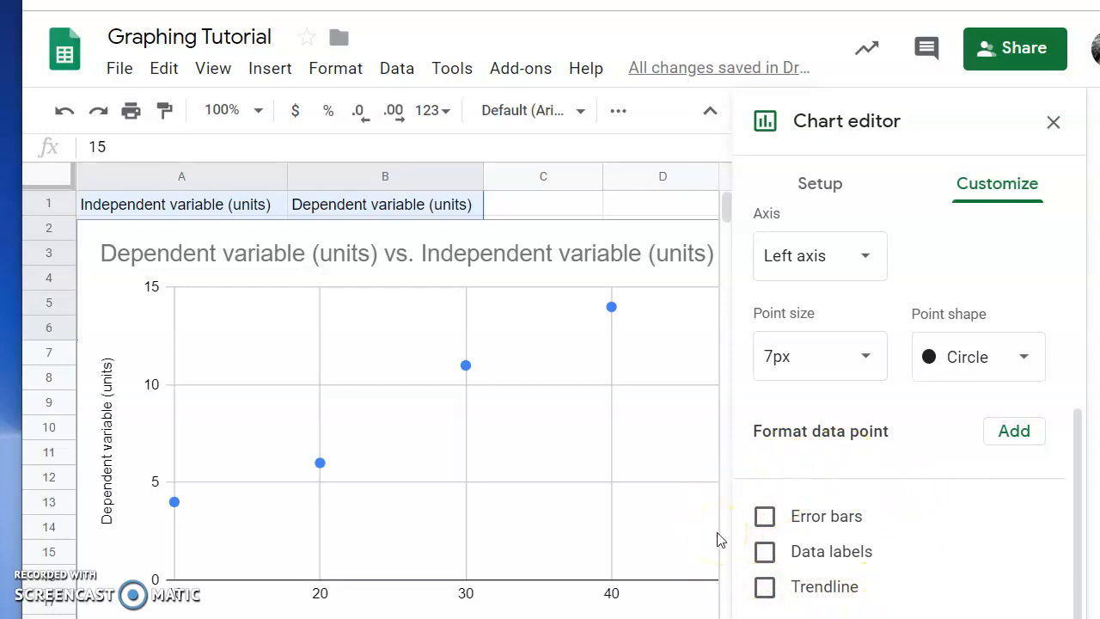
pyautogui.scroll(-2, 908, 491)
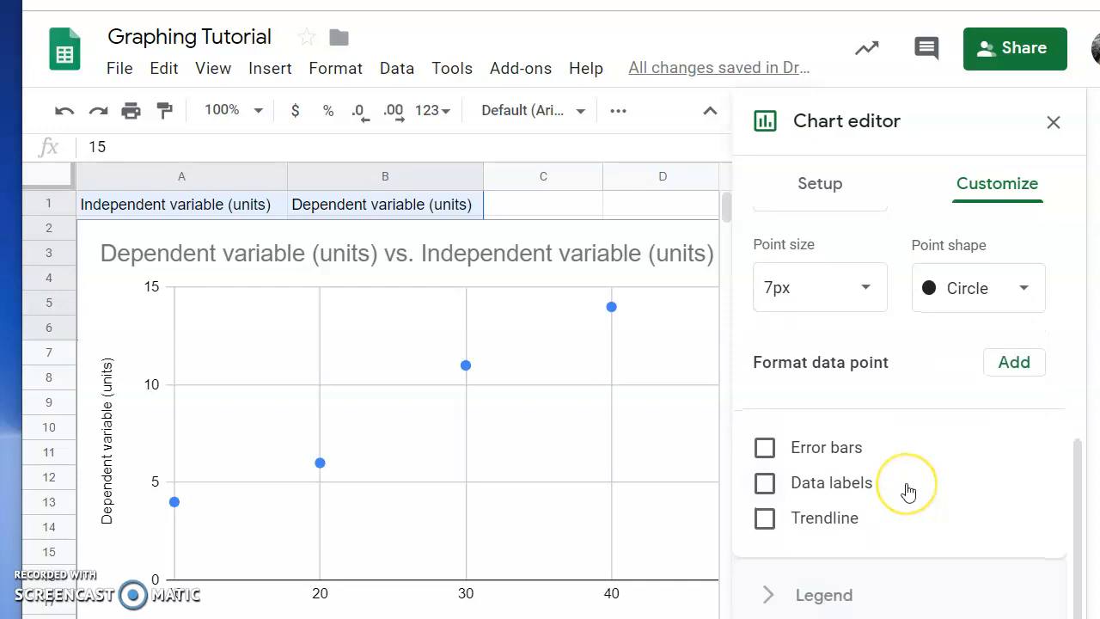
pyautogui.scroll(-1, 868, 491)
pyautogui.click(764, 440)
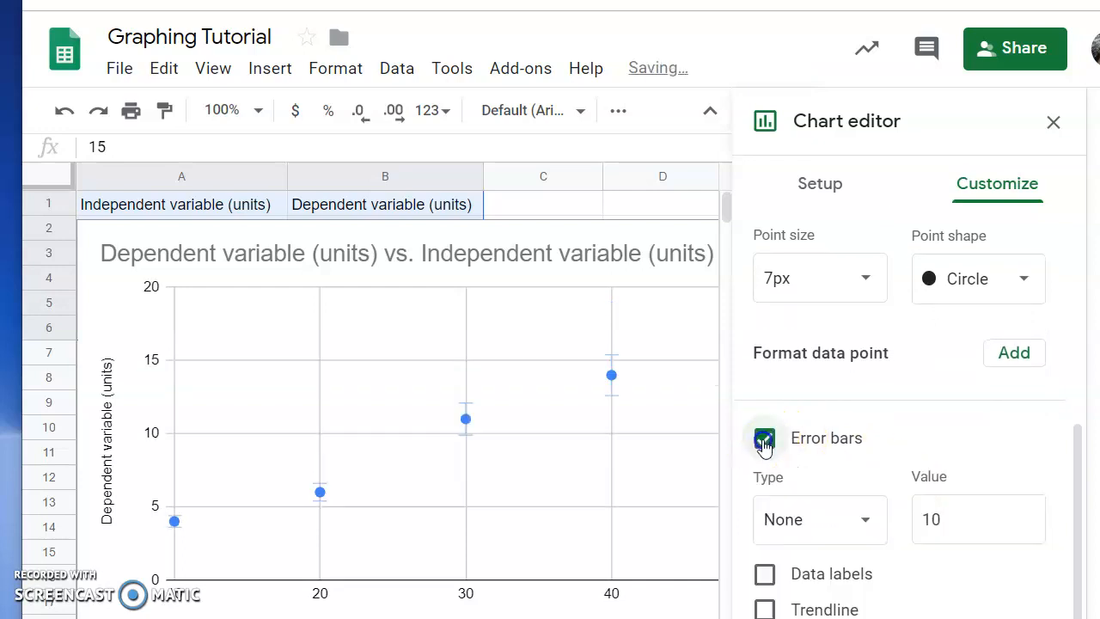
# - Set the series' error bars to the Constant type with a value of 3
pyautogui.scroll(-1, 764, 444)
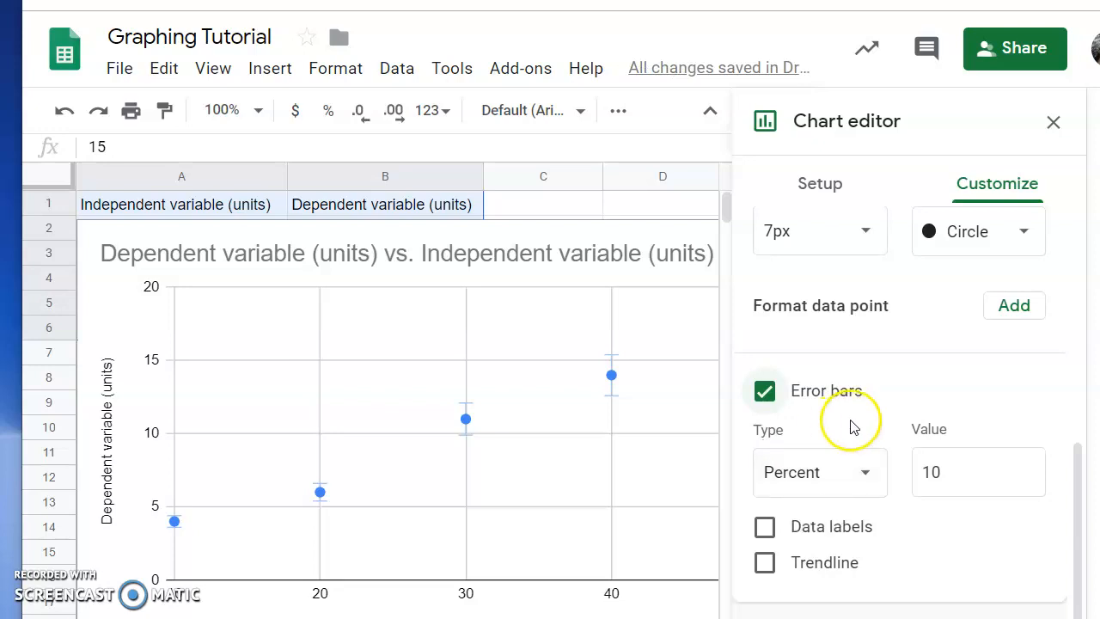
pyautogui.click(876, 472)
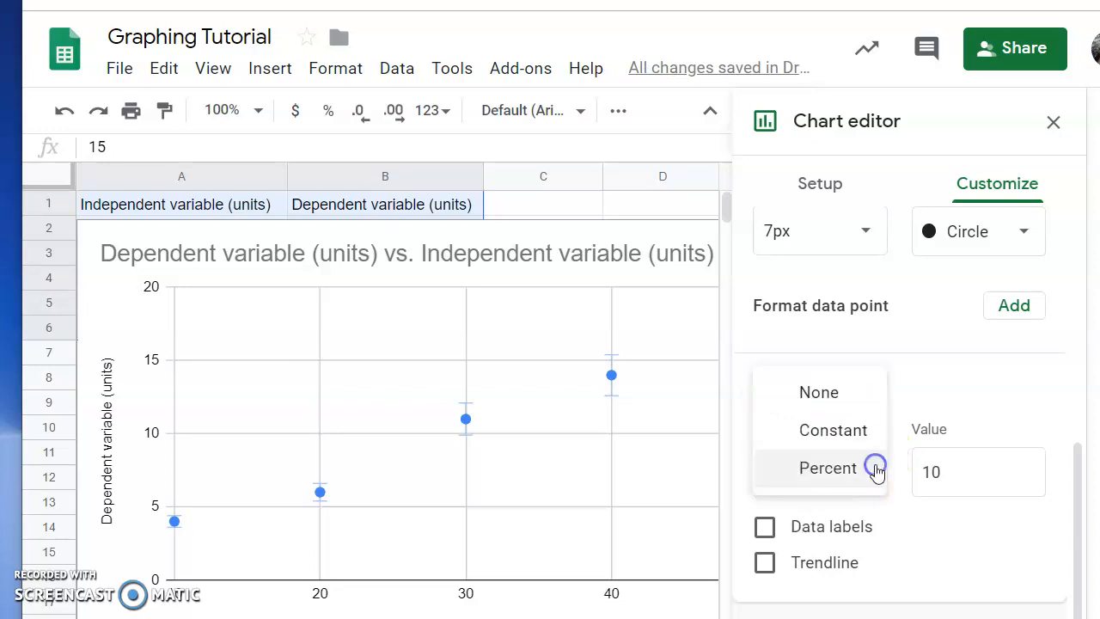
pyautogui.click(869, 429)
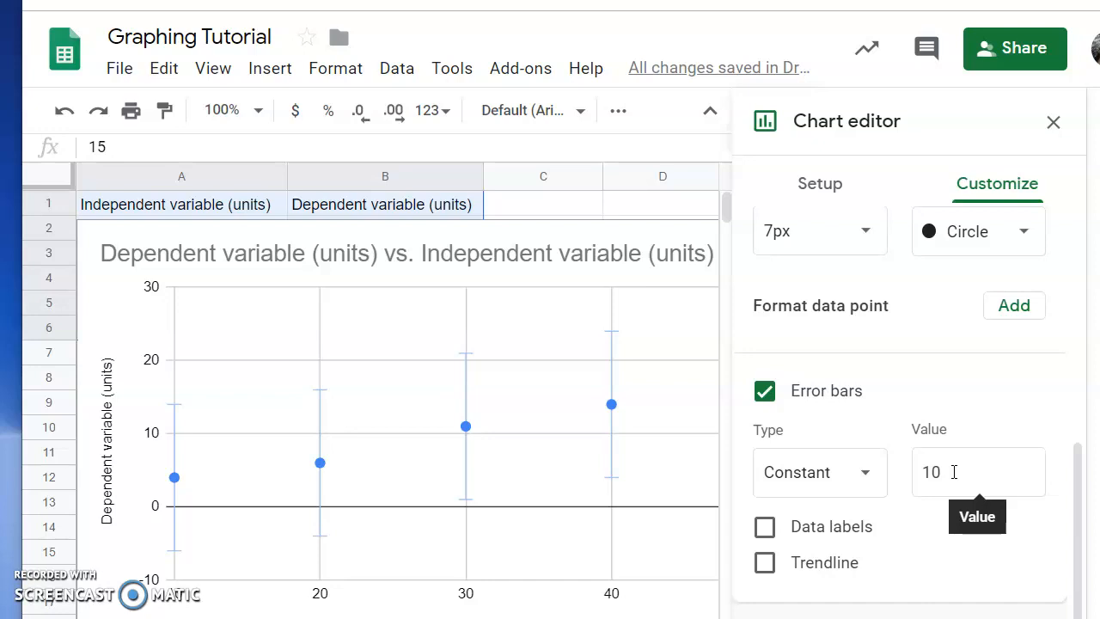
pyautogui.moveTo(954, 472); pyautogui.dragTo(913, 470)
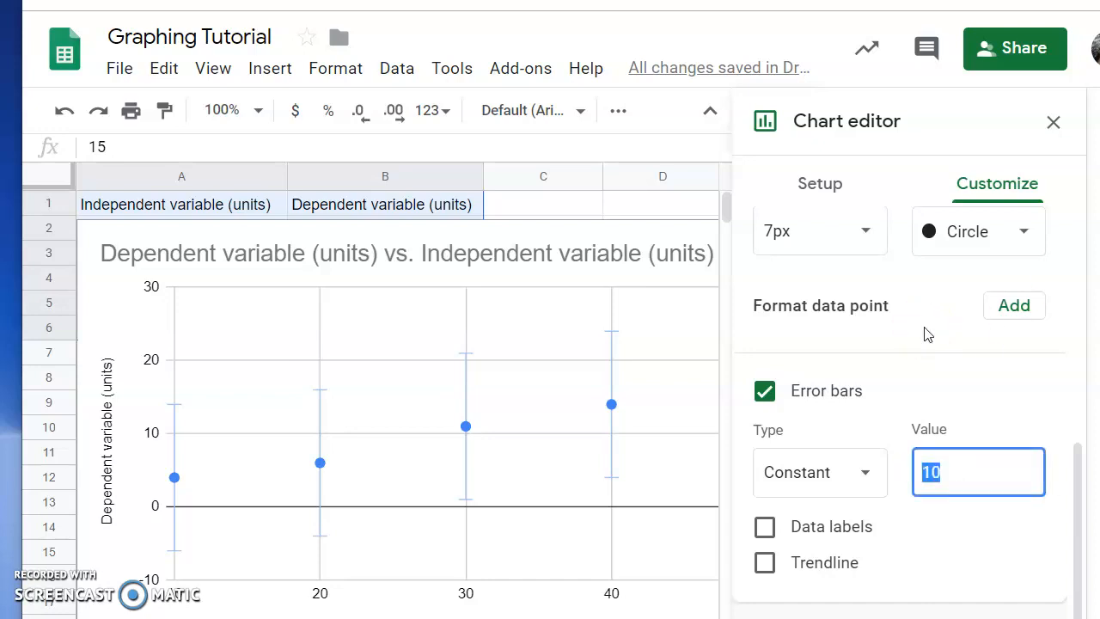
pyautogui.write('3')
# - Add a trendline to the dependent variable series
pyautogui.scroll(-1, 927, 334)
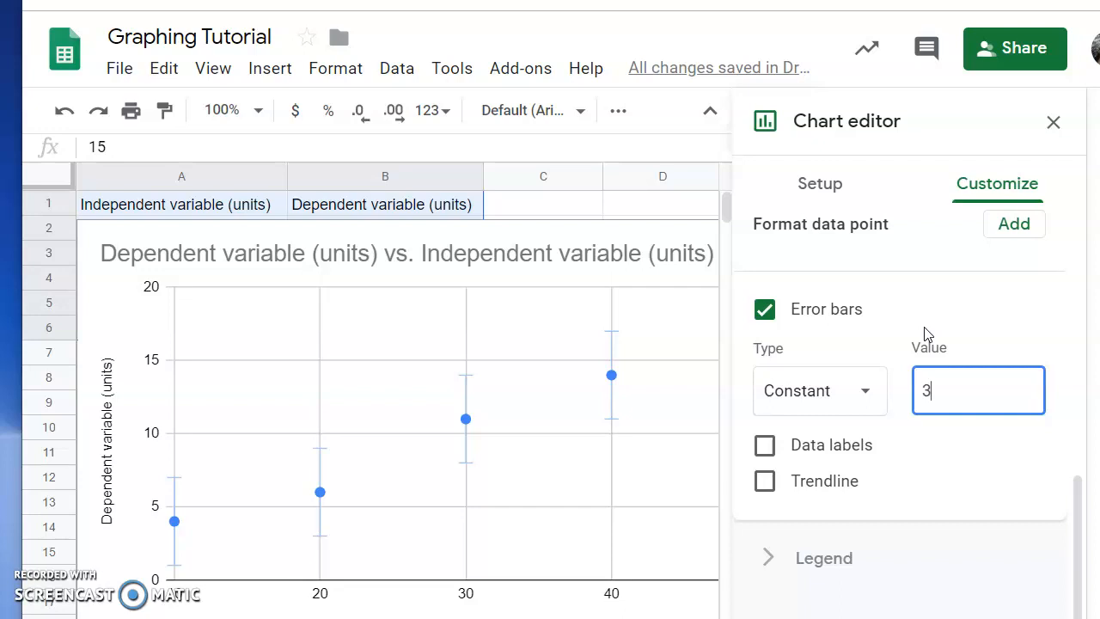
pyautogui.scroll(-1, 948, 430)
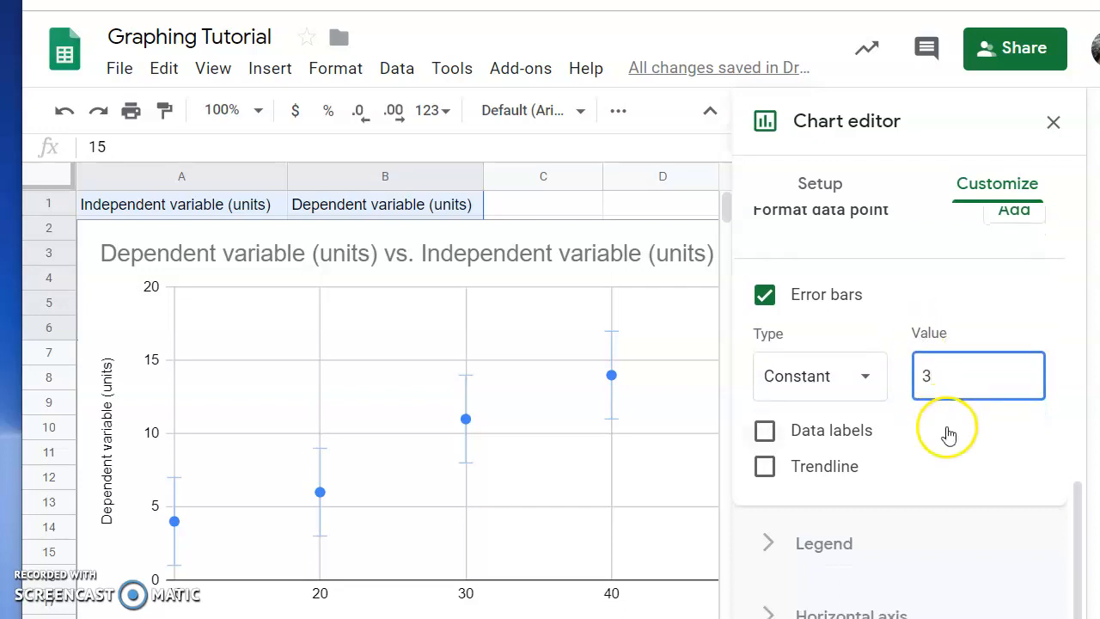
pyautogui.click(765, 467)
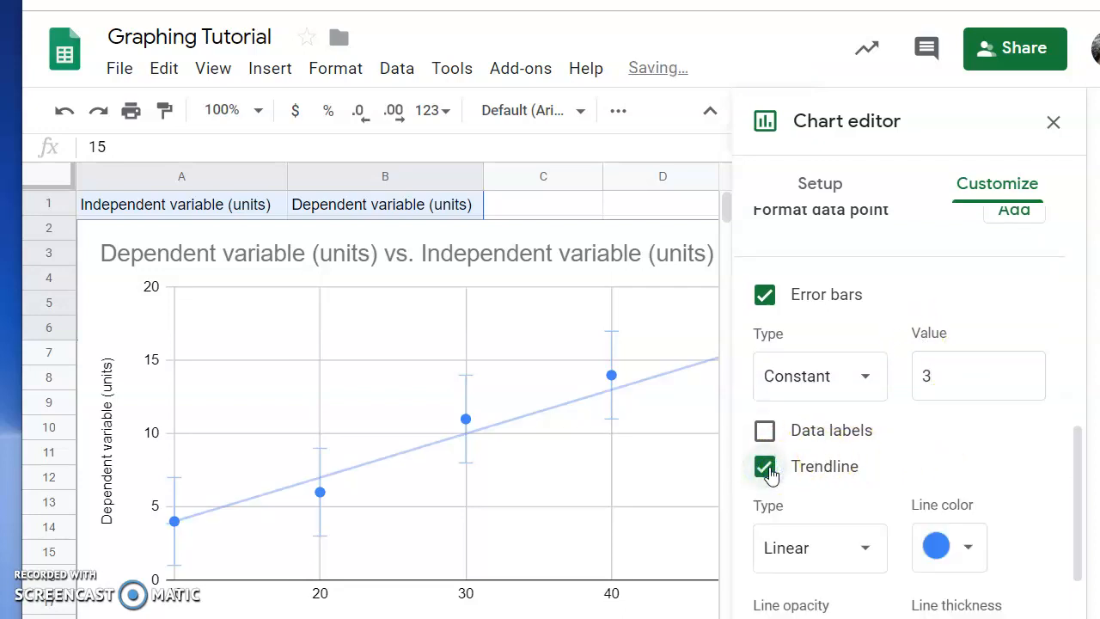
# - Review the available trendline types and keep the trendline set to Linear
pyautogui.scroll(-5, 769, 473)
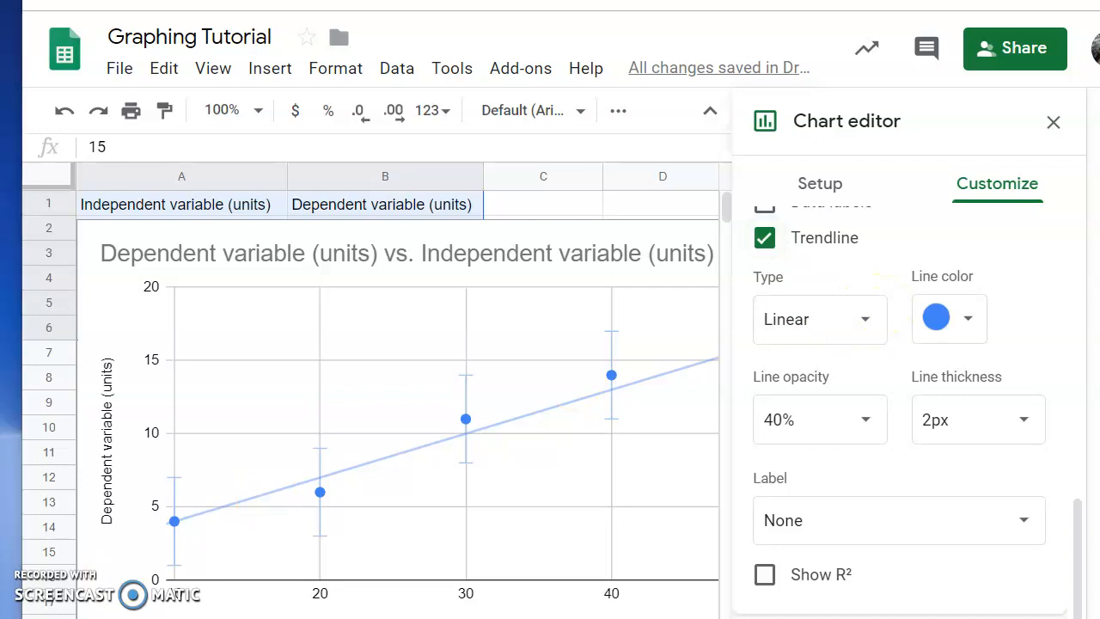
pyautogui.click(868, 317)
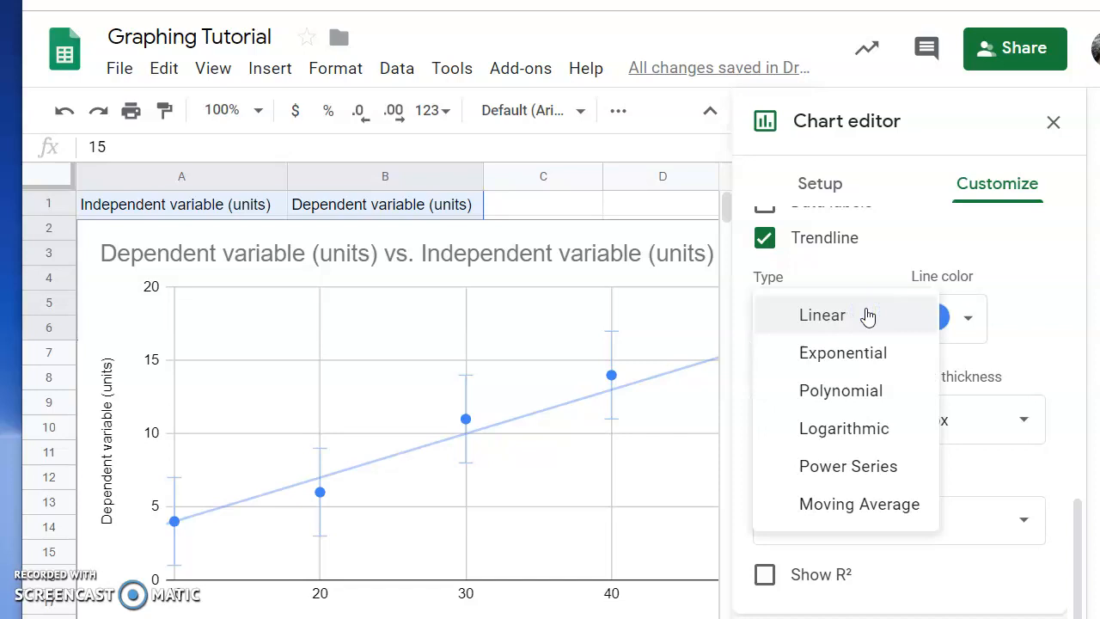
pyautogui.click(871, 358)
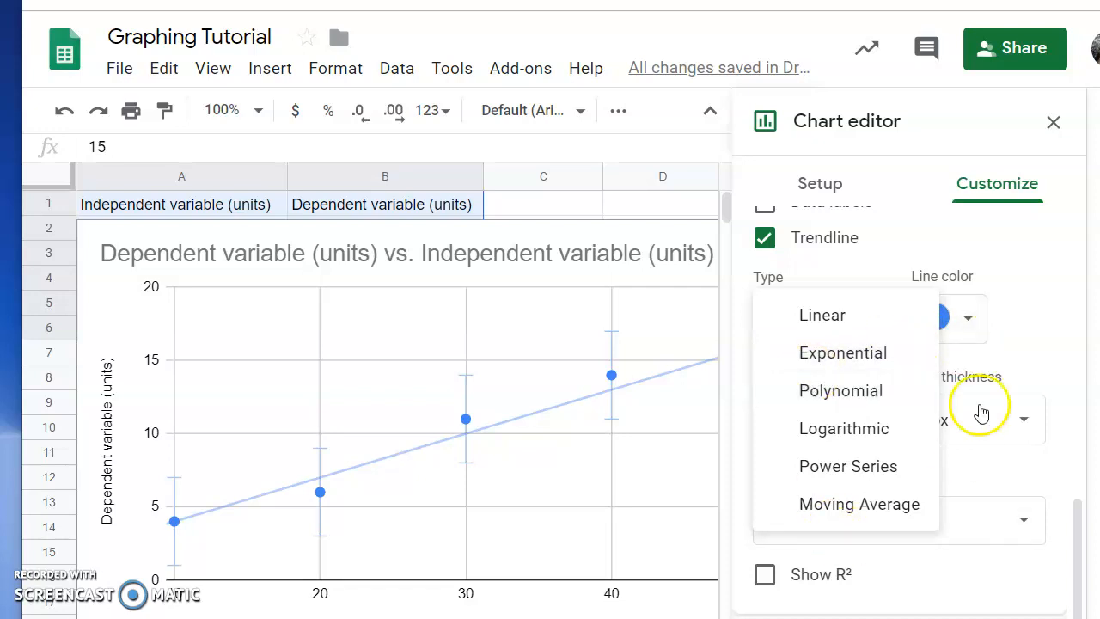
pyautogui.click(1021, 311)
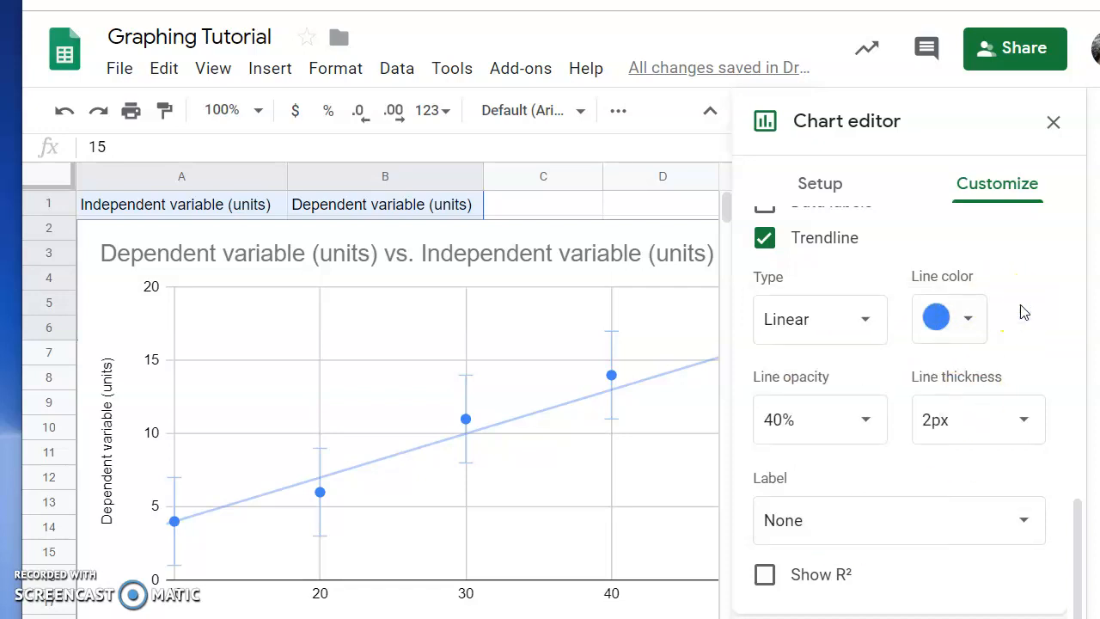
# - Set the trendline's label to Use Equation
pyautogui.scroll(-1, 1022, 311)
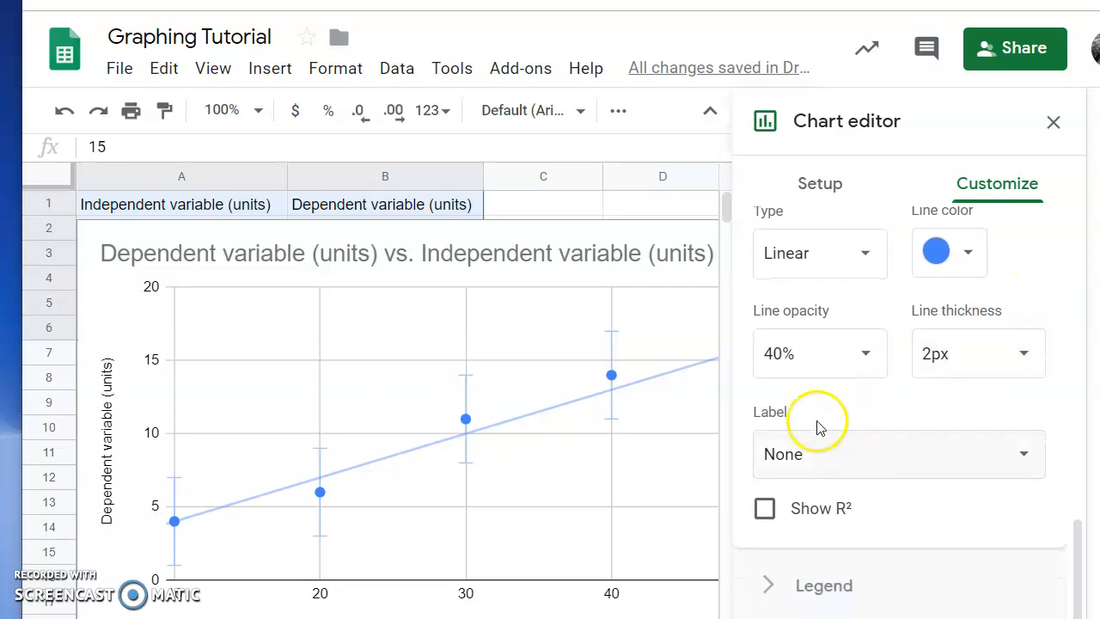
pyautogui.click(1027, 455)
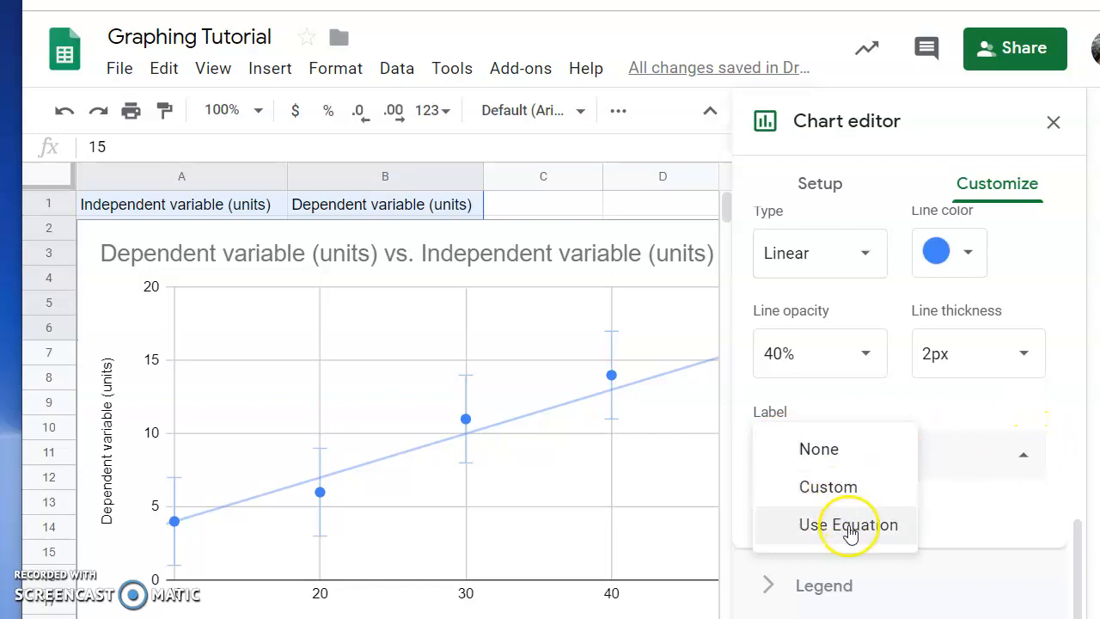
pyautogui.click(850, 526)
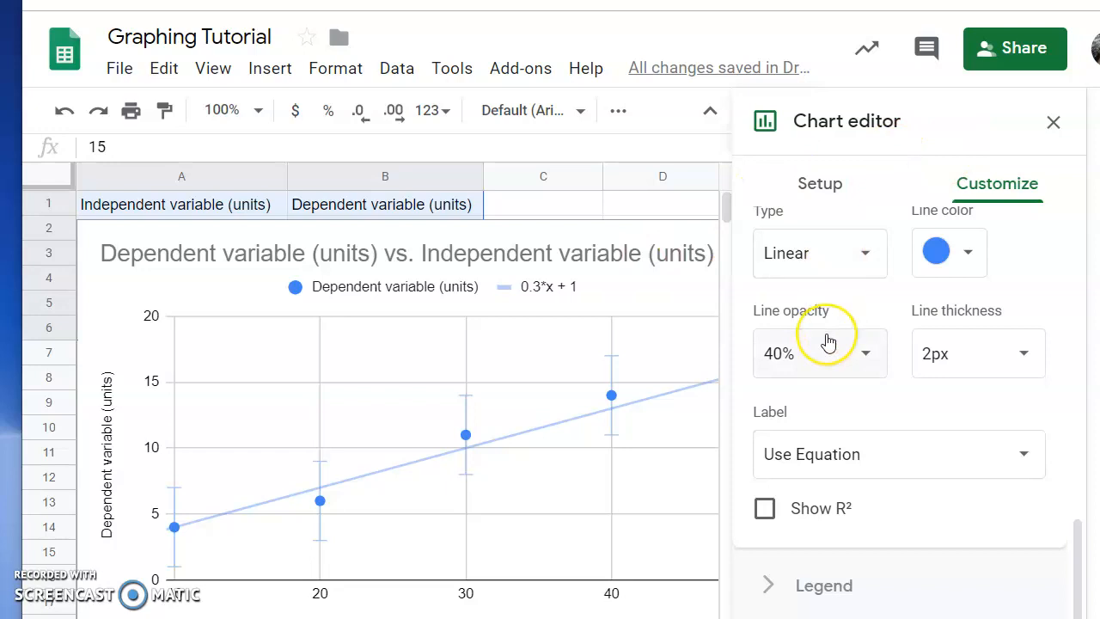
# - Collapse the series options and close the chart editor
pyautogui.scroll(5, 822, 344)
pyautogui.scroll(6, 827, 342)
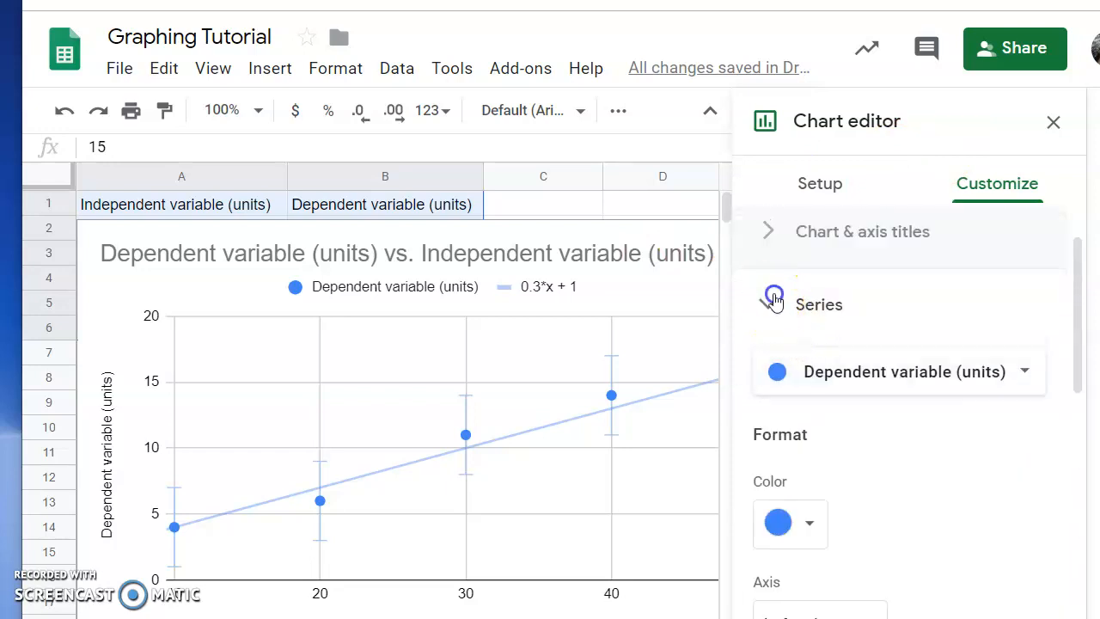
pyautogui.click(771, 294)
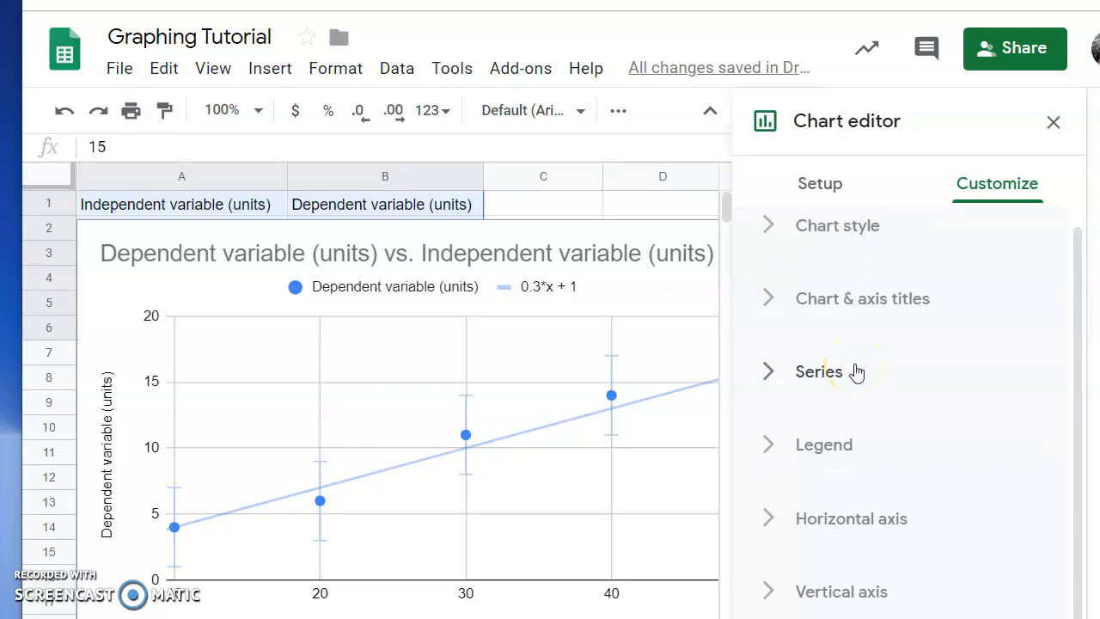
pyautogui.click(857, 479)
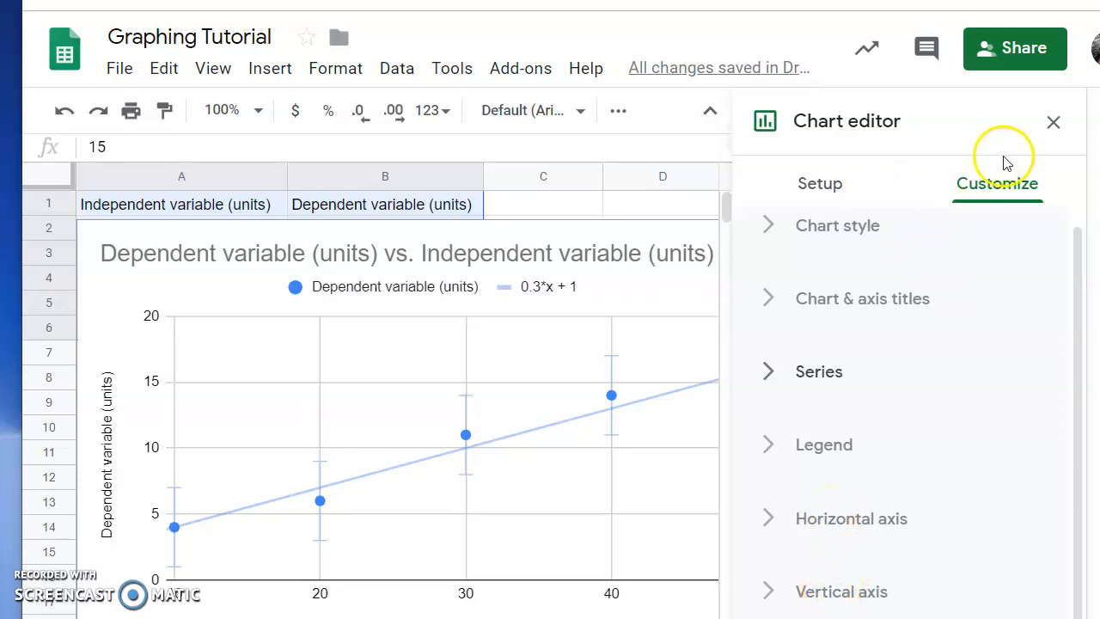
pyautogui.click(1057, 126)
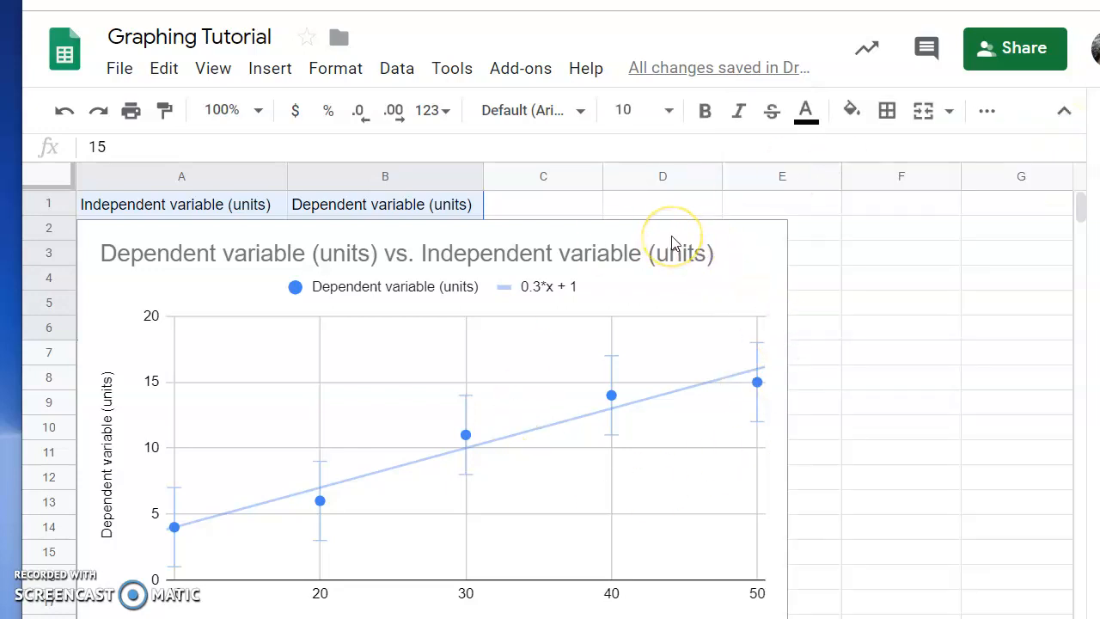
# - Copy the finished scatter chart to the clipboard
pyautogui.scroll(-1, 674, 243)
pyautogui.scroll(1, 675, 244)
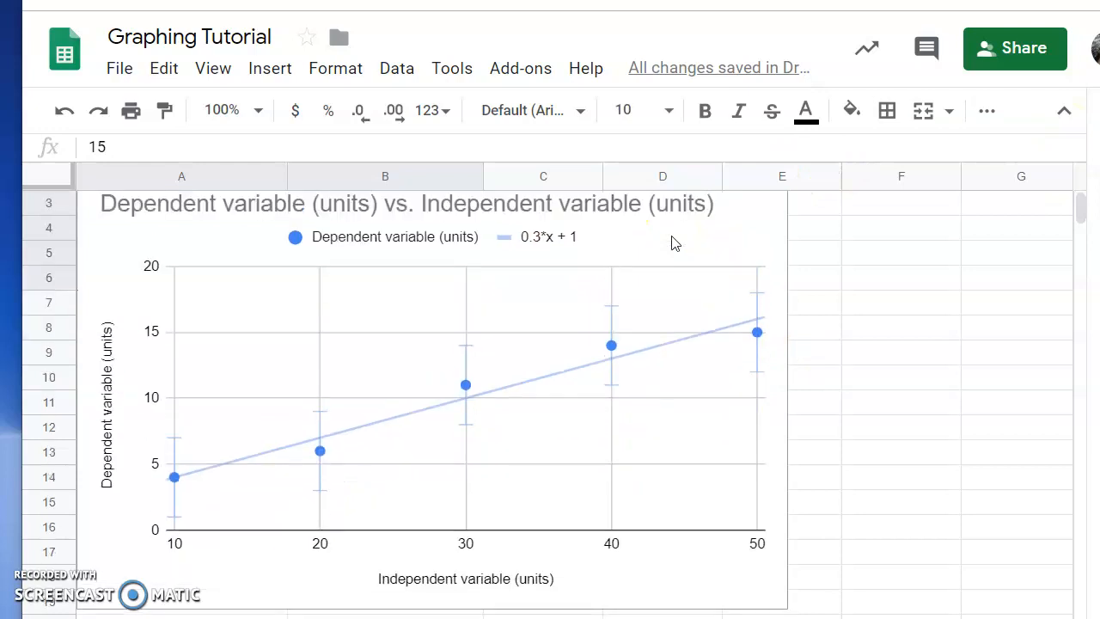
pyautogui.click(735, 222)
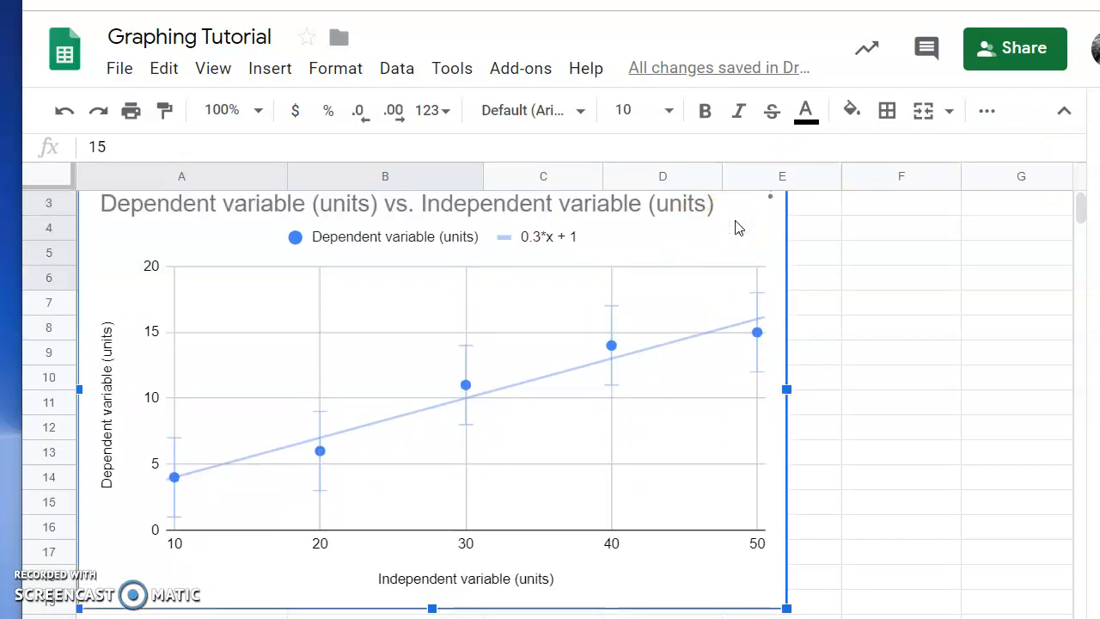
pyautogui.click(153, 70)
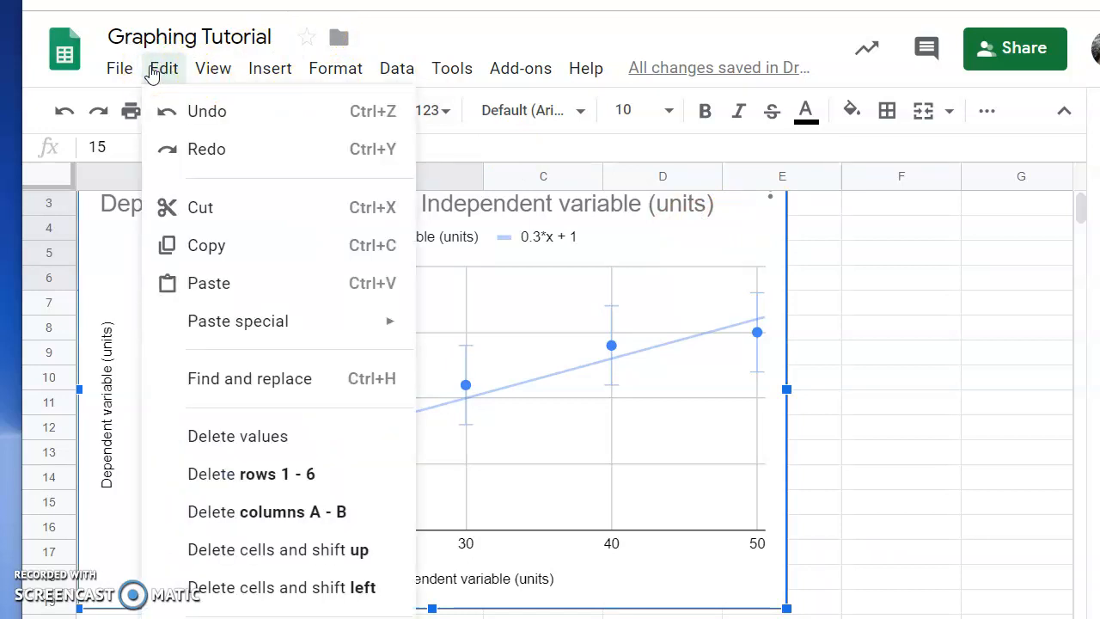
pyautogui.click(192, 247)
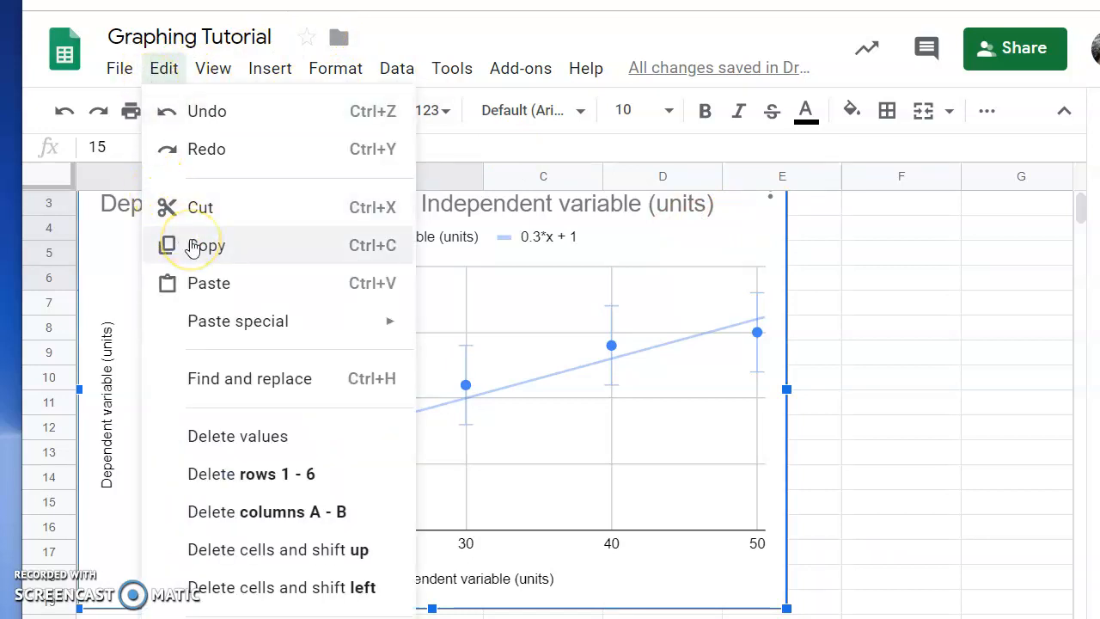